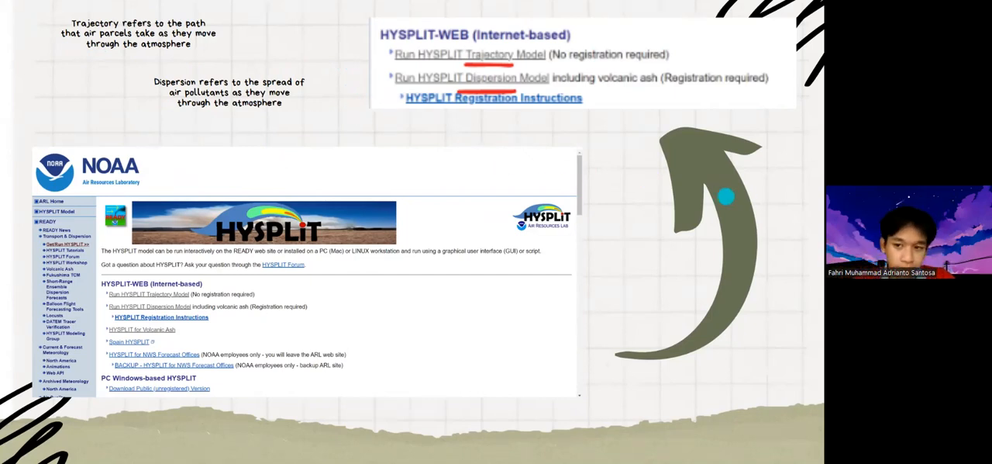
Advance the slides, end the presentation and switch to the NOAA HYSPLIT web page
left_click(753, 200)
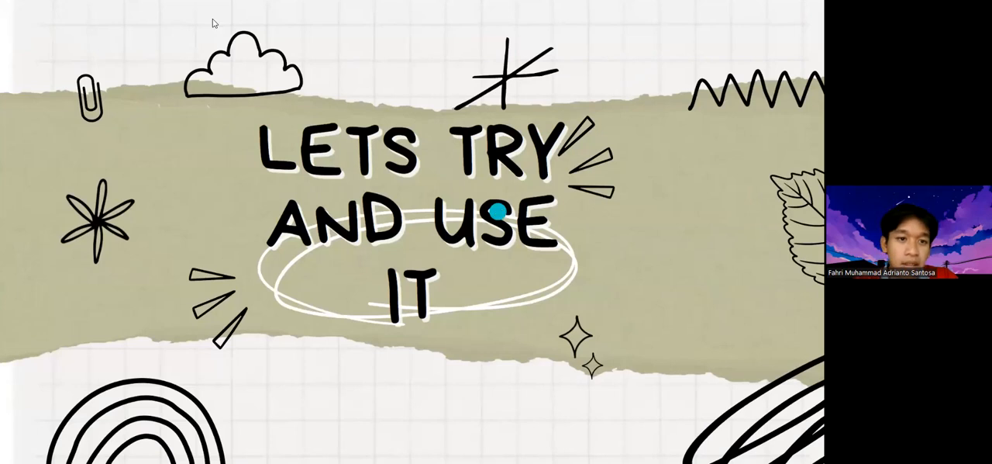
key("Escape")
key("ctrl+Tab")
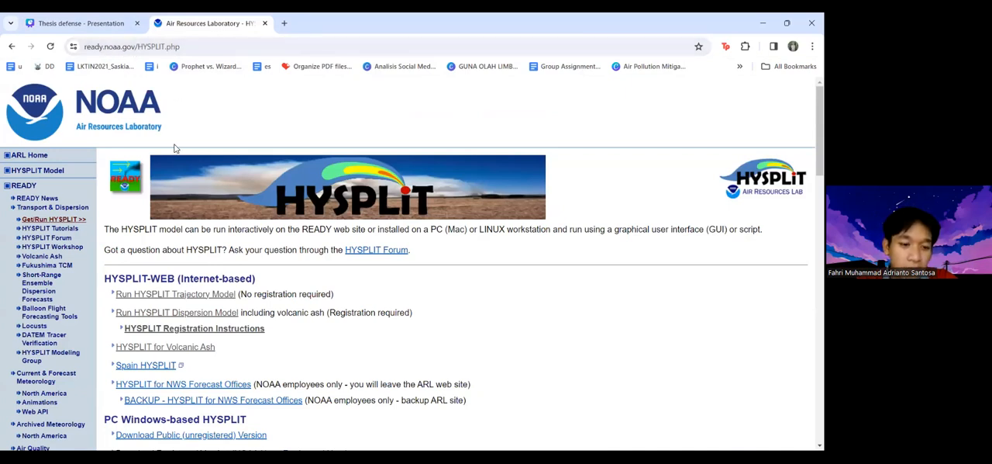
Open the HYSPLIT Trajectory Model and start computing forecast trajectories
left_click(177, 300)
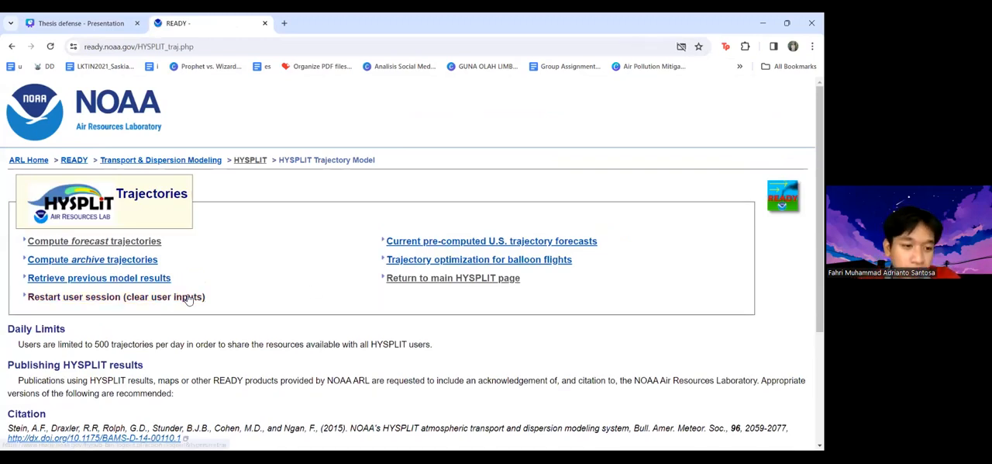
scroll(268, 344, "down", 1)
scroll(258, 342, "up", 1)
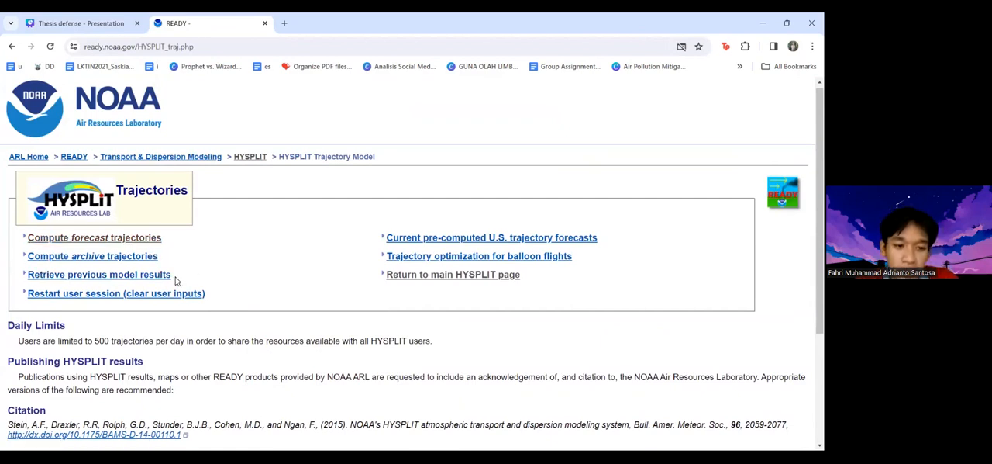
left_click(147, 244)
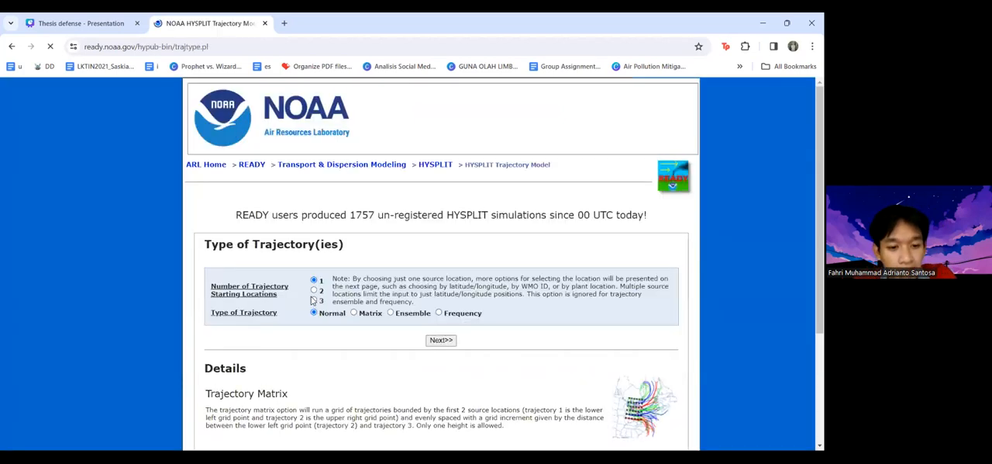
Examine the descriptions of the trajectory types and look closely at the Trajectory Matrix example map
scroll(619, 290, "down", 2)
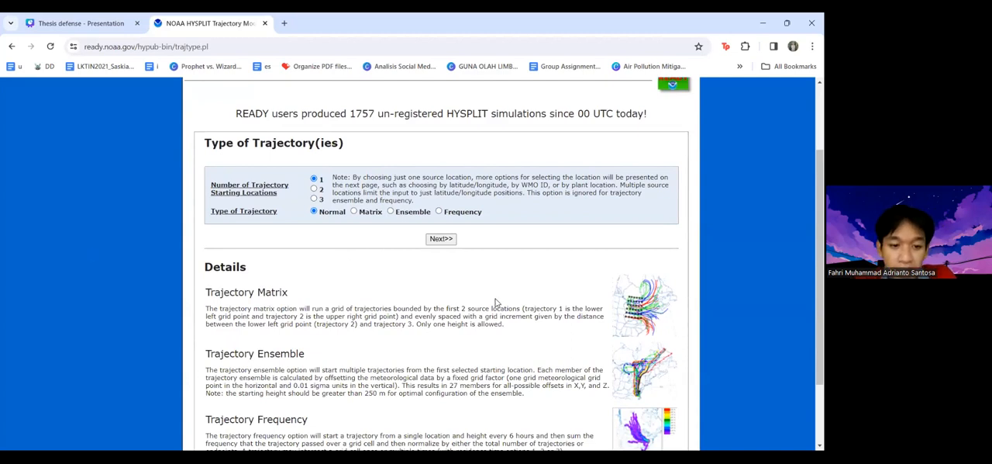
scroll(405, 349, "down", 3)
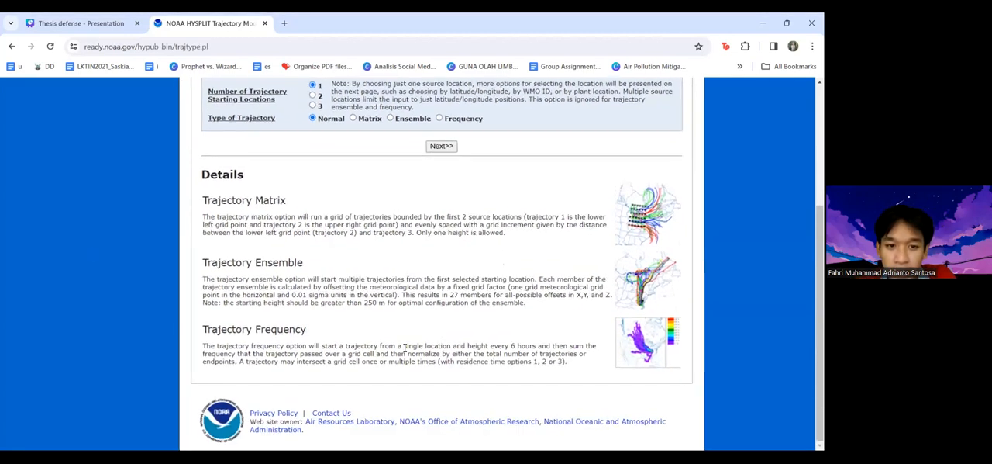
scroll(405, 347, "up", 2)
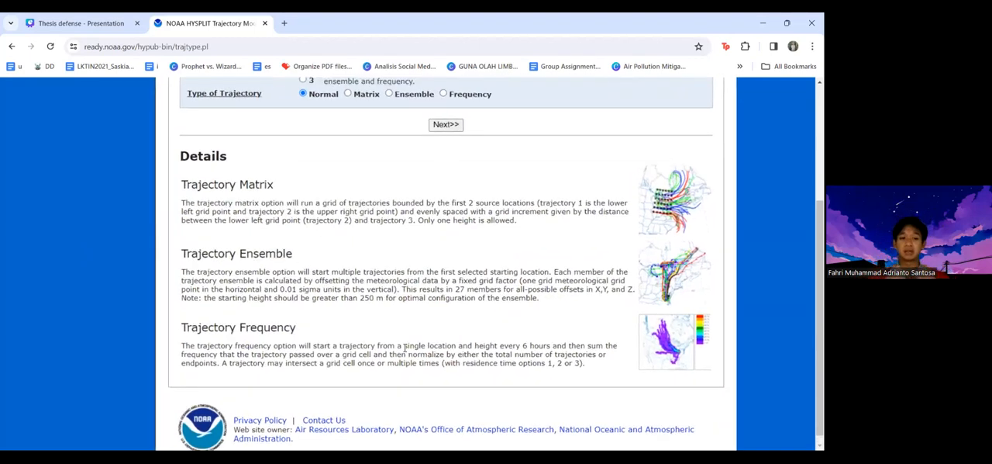
scroll(405, 348, "up", 2)
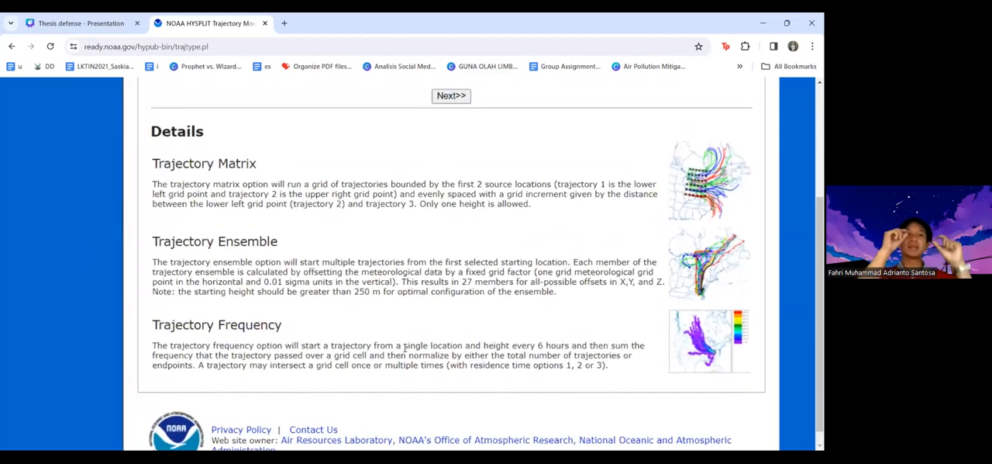
scroll(405, 349, "up", 1)
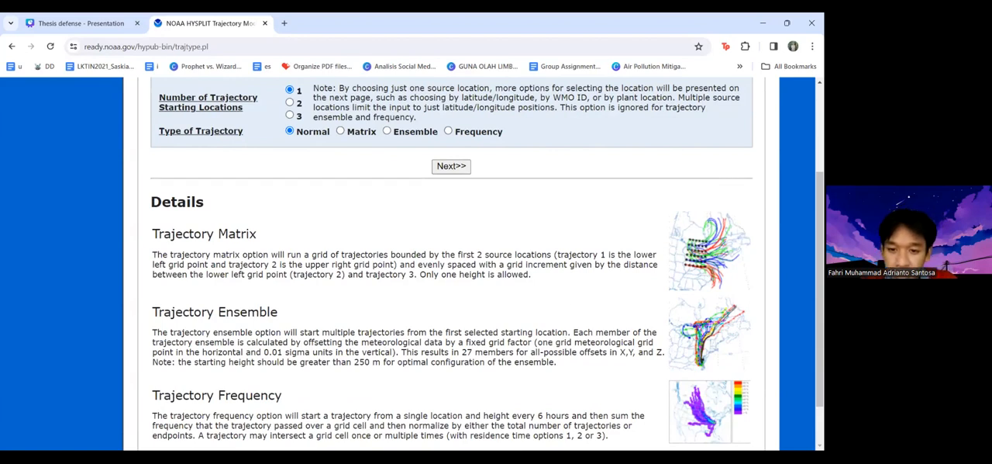
scroll(508, 227, "up", 3, "ctrl")
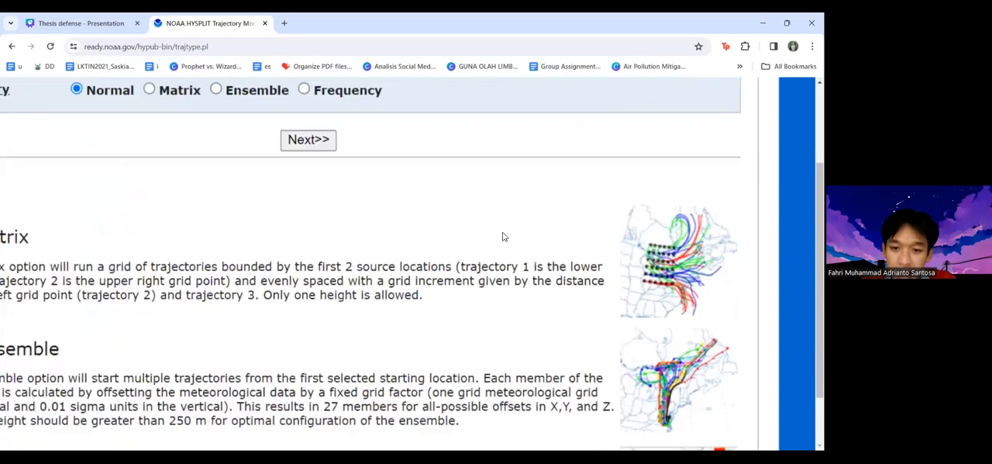
scroll(502, 236, "up", 4, "ctrl")
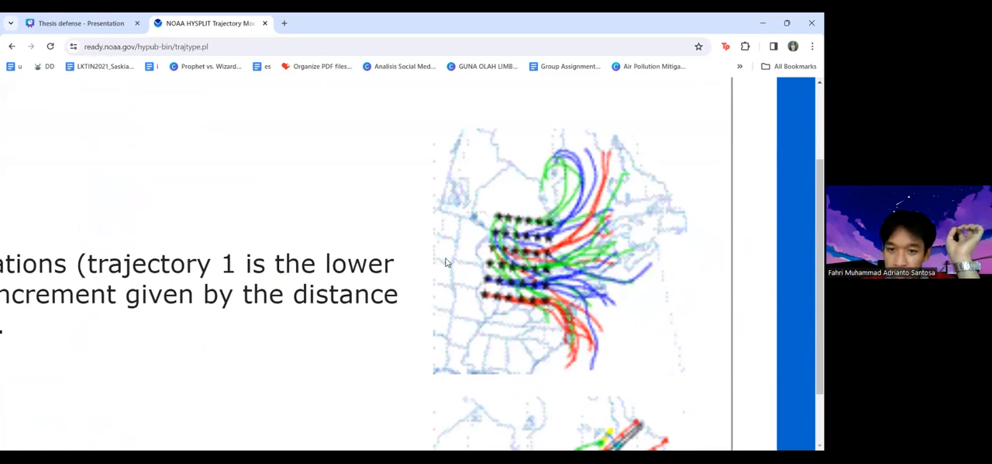
scroll(456, 304, "down", 3)
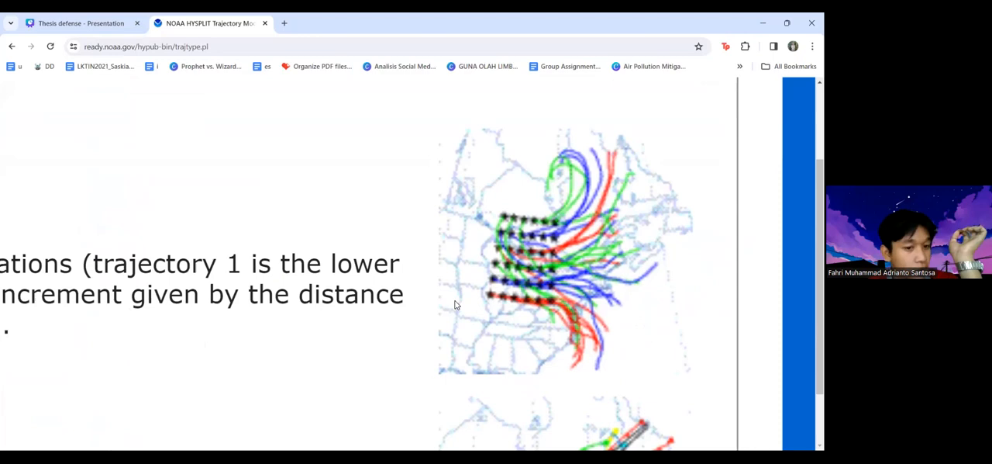
scroll(458, 301, "down", 2)
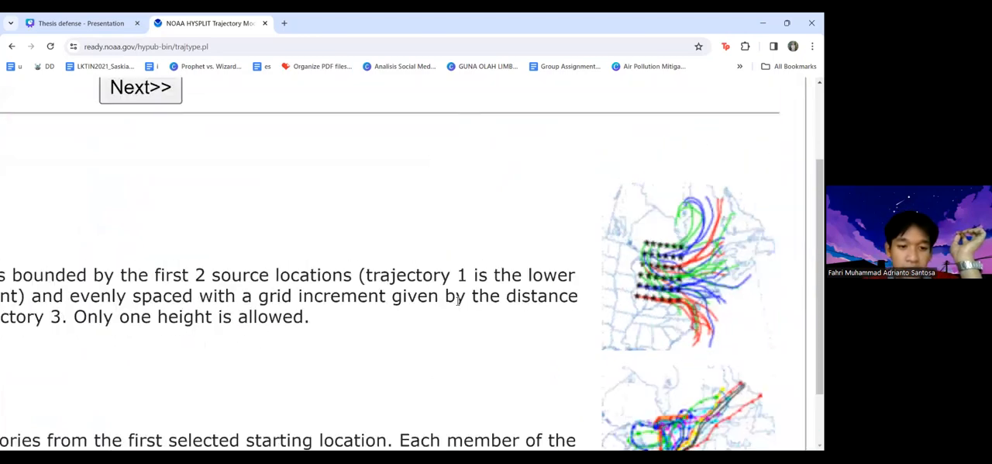
scroll(458, 301, "down", 2)
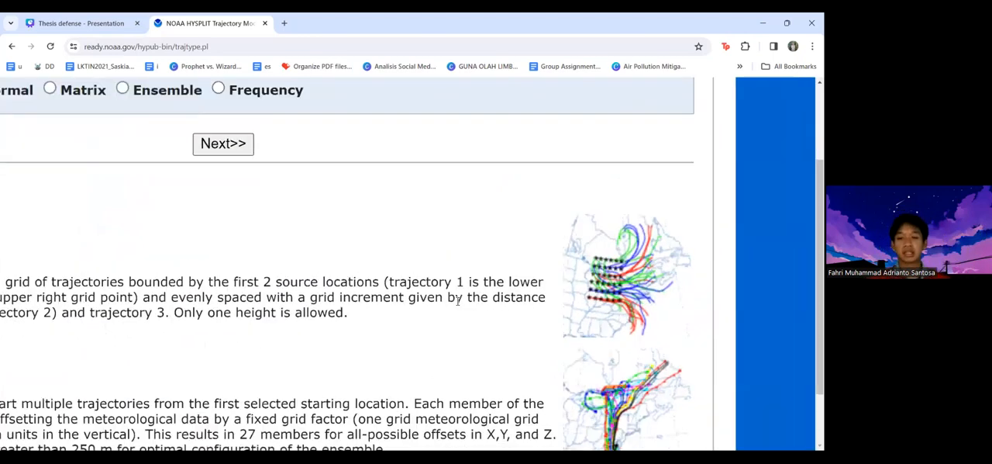
Examine the Trajectory Ensemble and Trajectory Frequency descriptions, looking closely at the frequency example map
scroll(458, 301, "down", 2)
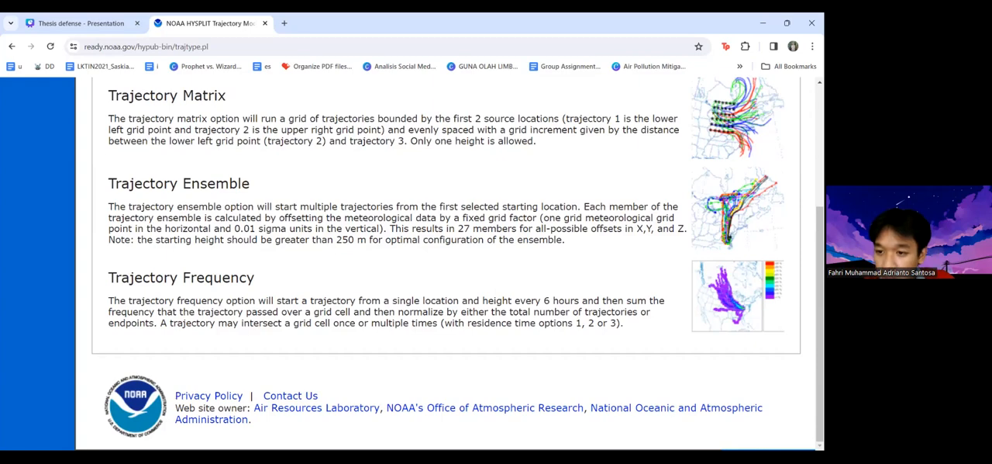
scroll(765, 316, "up", 1)
scroll(643, 252, "up", 4)
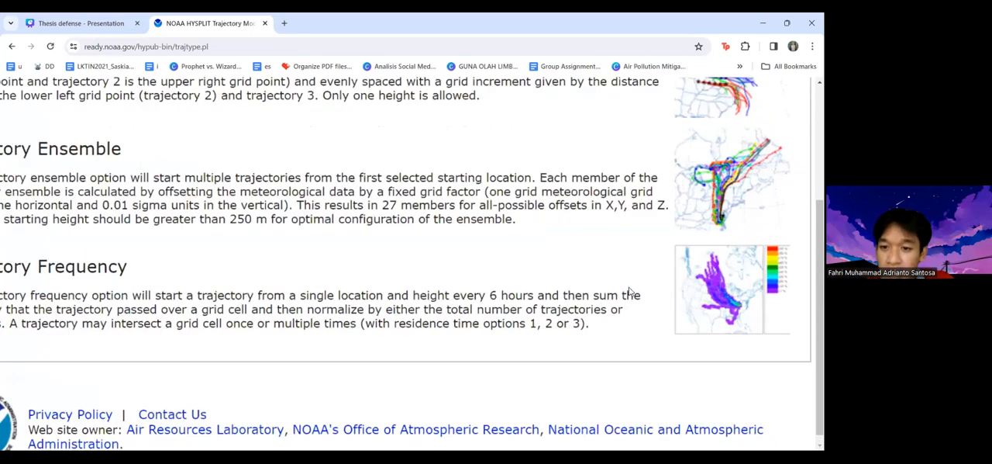
scroll(642, 250, "up", 3)
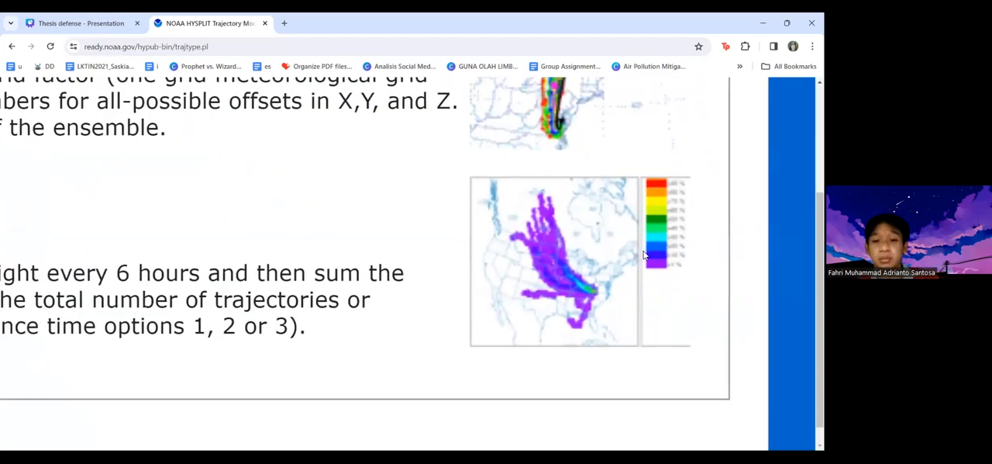
scroll(515, 262, "down", 5)
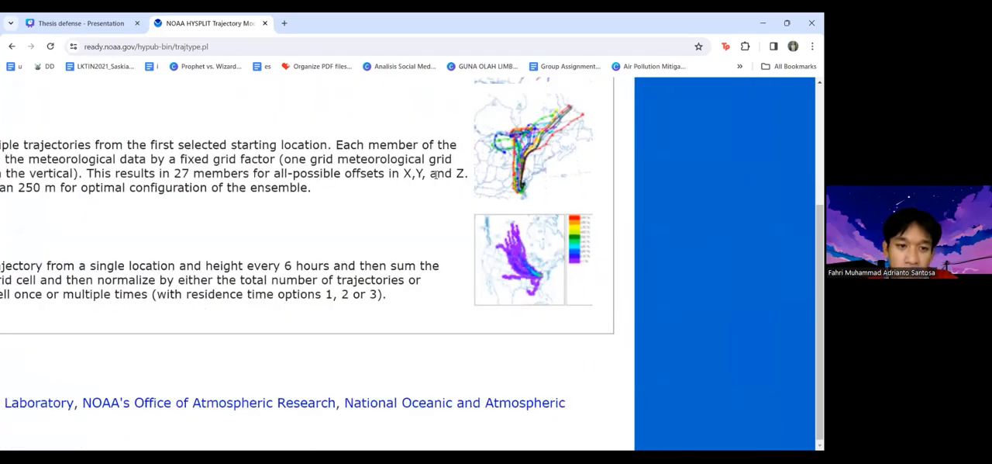
scroll(436, 175, "down", 4)
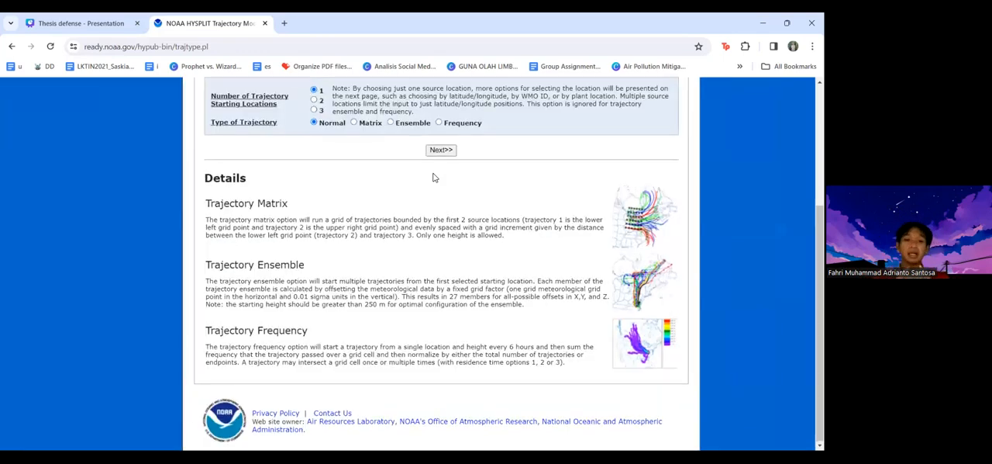
Proceed to the meteorology and location settings with one starting location and the Normal trajectory type
scroll(433, 177, "up", 3)
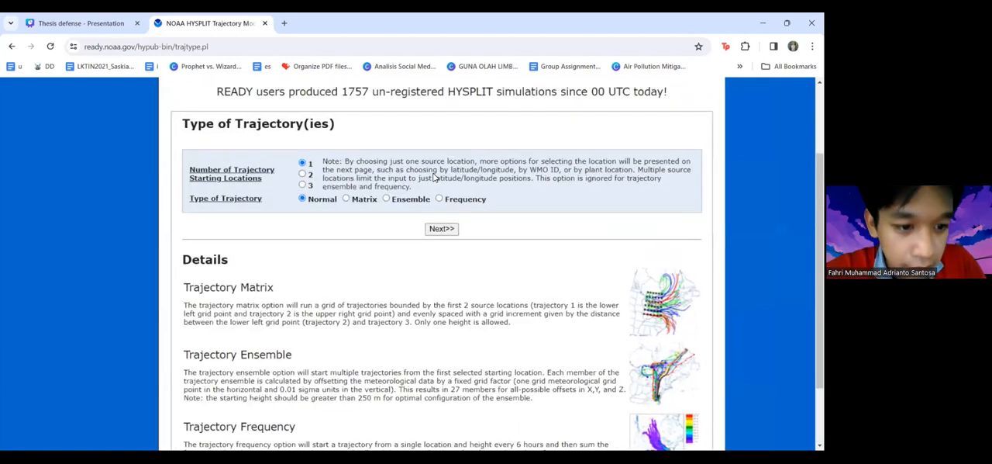
scroll(433, 178, "up", 4)
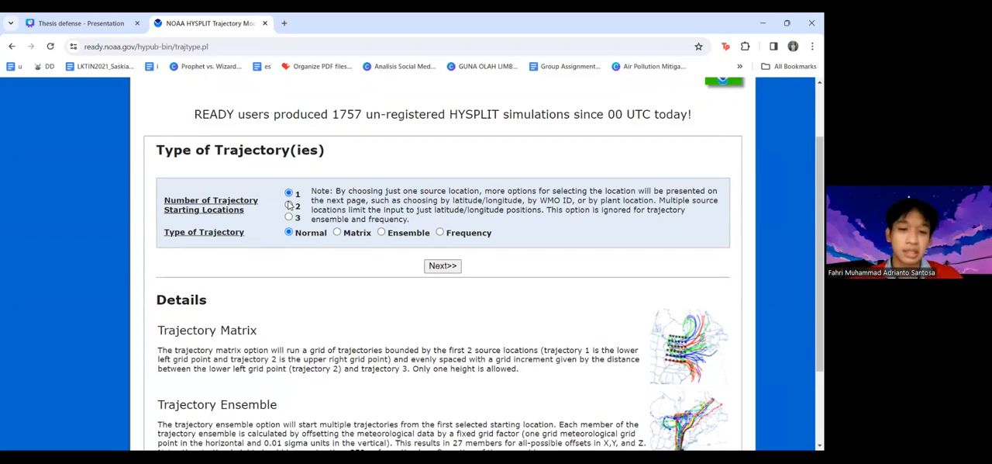
left_click(443, 266)
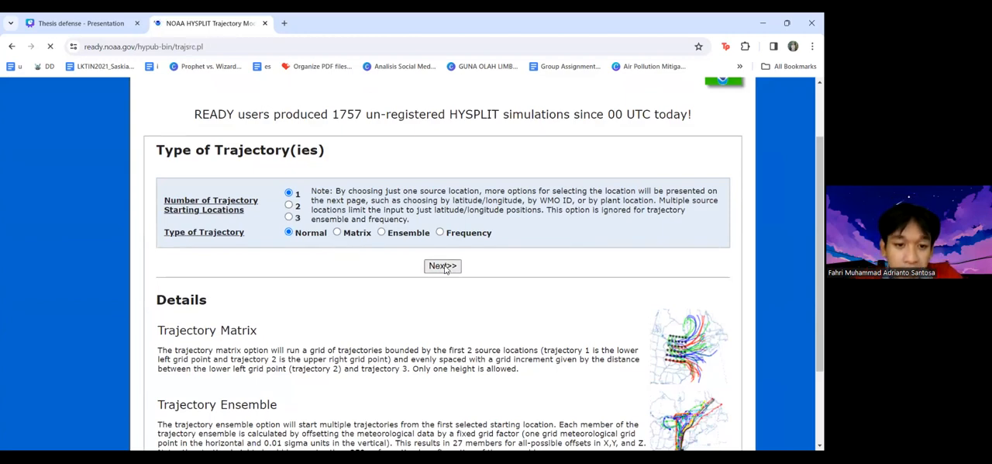
Show the extra information on meteorology data sets and set the meteorology to GFS (240h fcst, 3 hrly, Global, pressure)
scroll(446, 269, "down", 1)
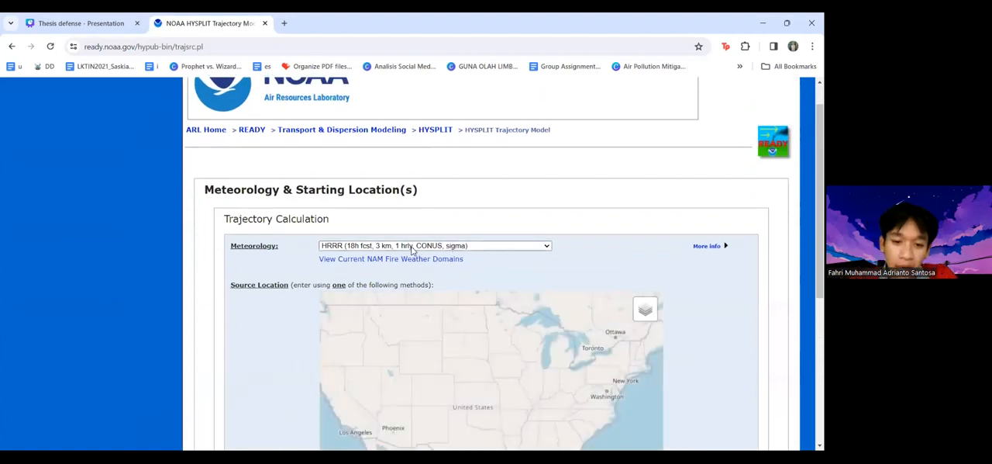
left_click(412, 247)
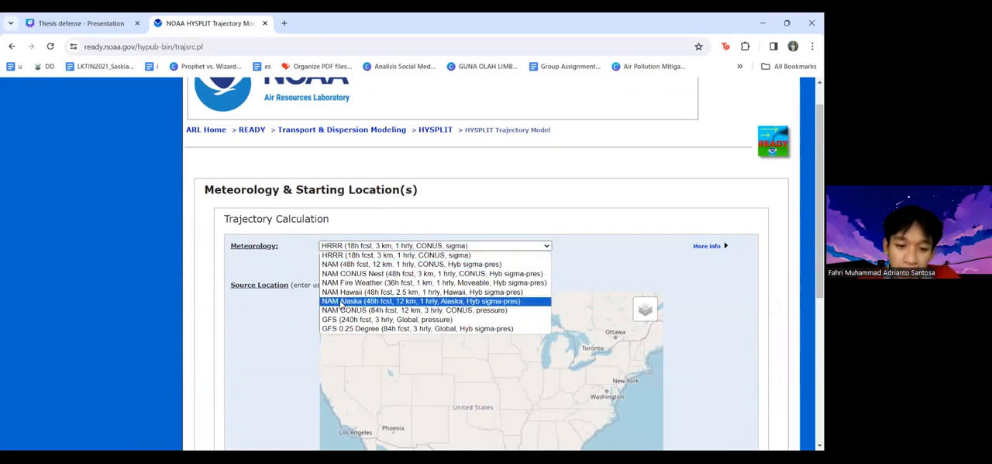
left_click(323, 225)
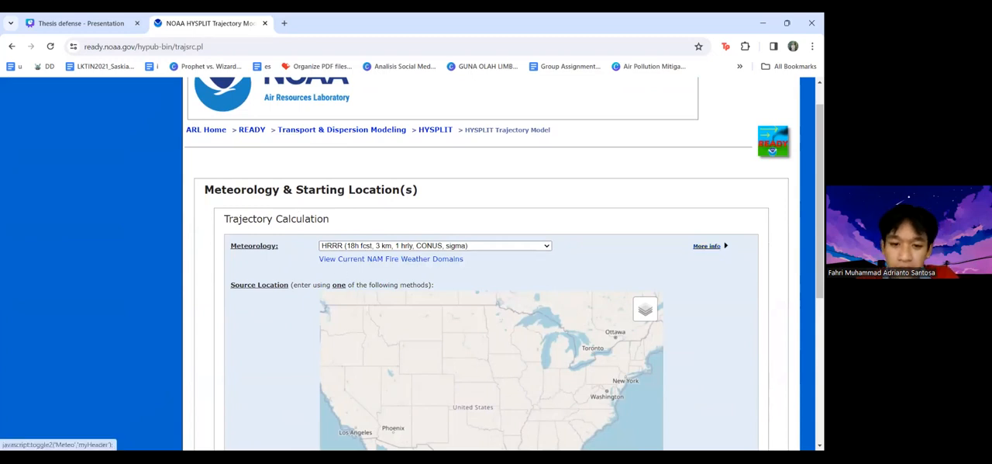
left_click(707, 246)
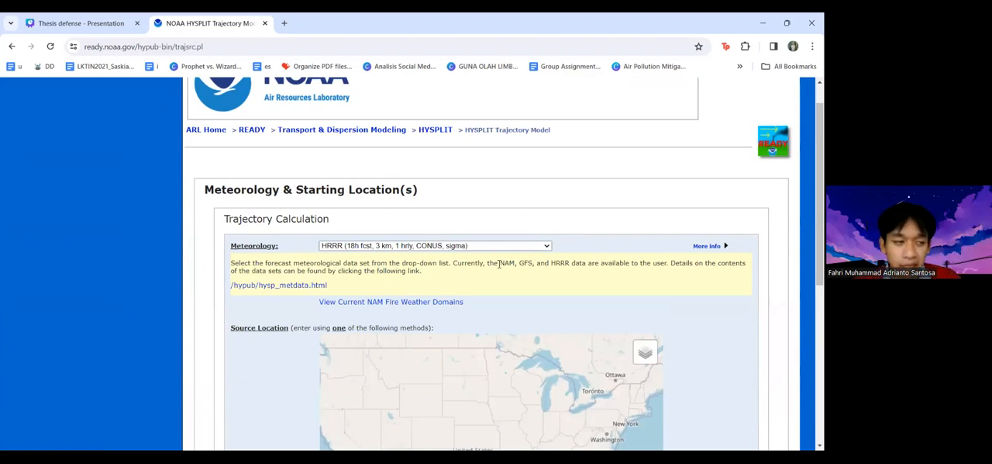
left_click(412, 246)
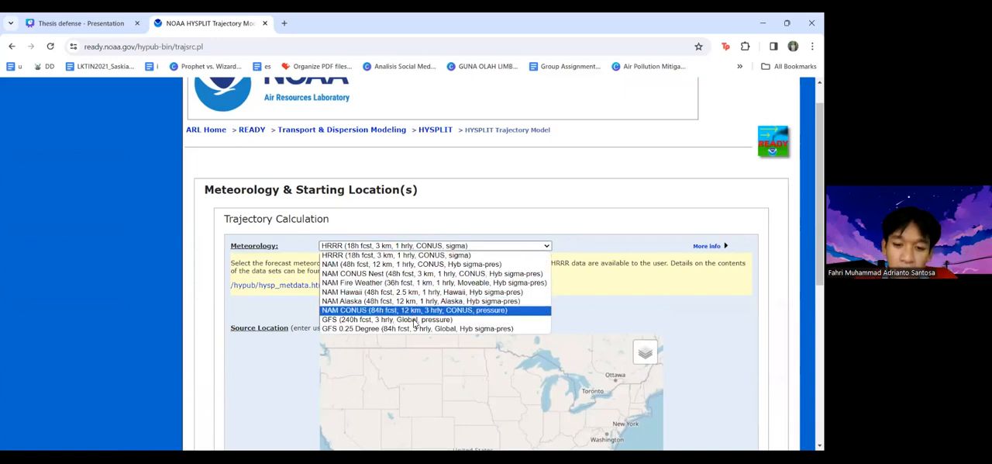
left_click(414, 319)
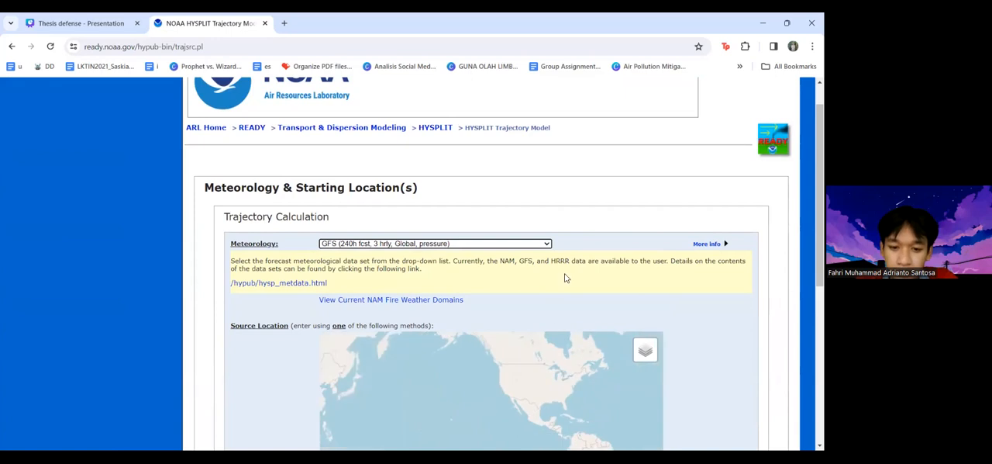
Set the source location's latitude to 6.194644 S in decimal degrees
scroll(579, 315, "down", 1)
scroll(534, 366, "up", 2)
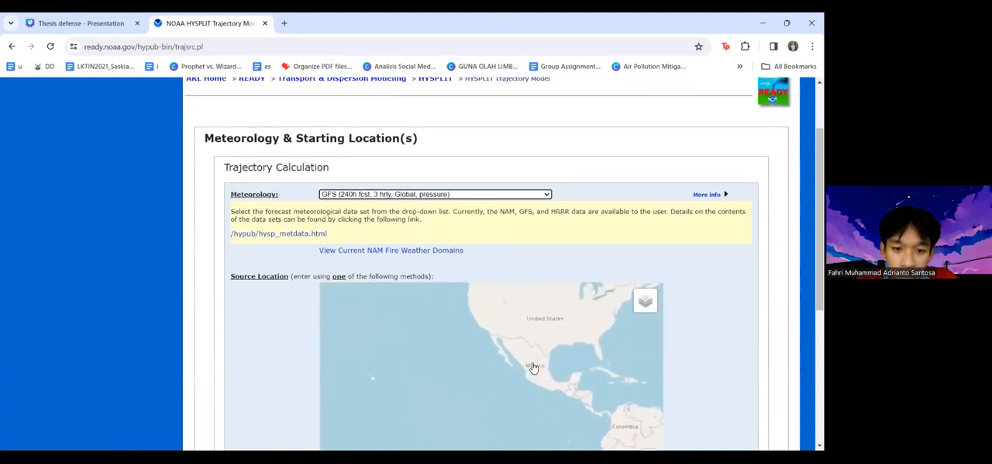
scroll(562, 271, "down", 1)
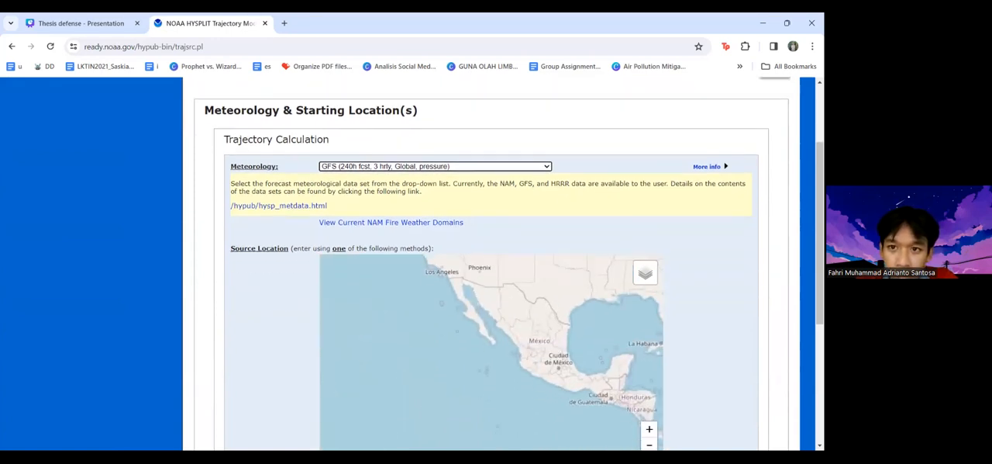
scroll(562, 271, "down", 1)
scroll(570, 279, "down", 2)
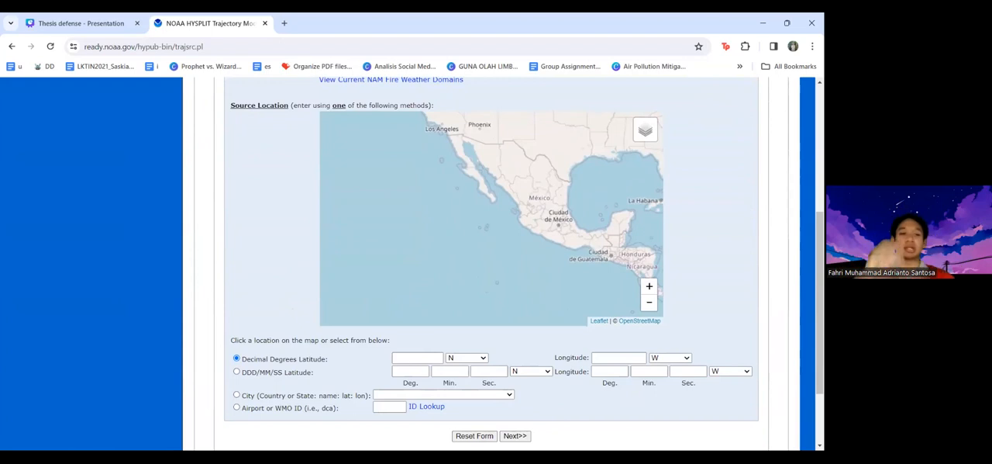
left_click(423, 357)
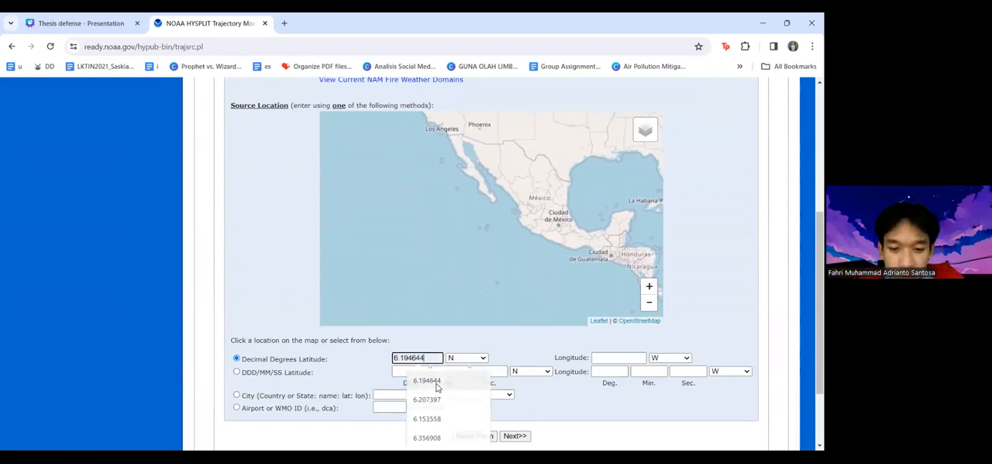
left_click(436, 380)
left_click(467, 358)
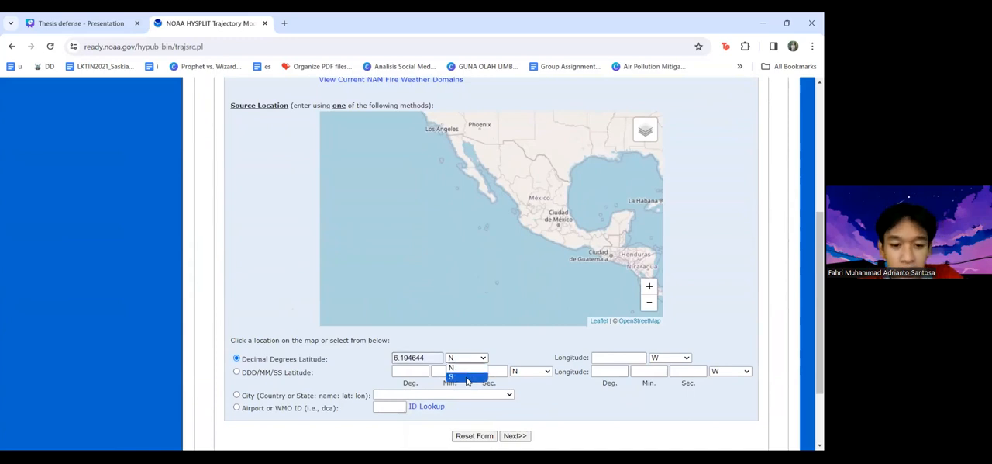
left_click(467, 377)
Set the source location's decimal-degree longitude to 106.823347 E and proceed to the meteorology file selection
left_click(618, 358)
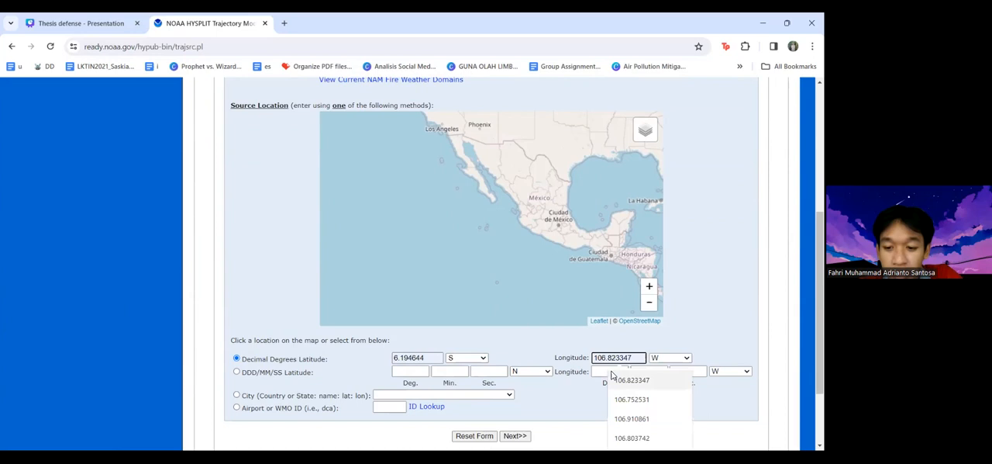
left_click(620, 379)
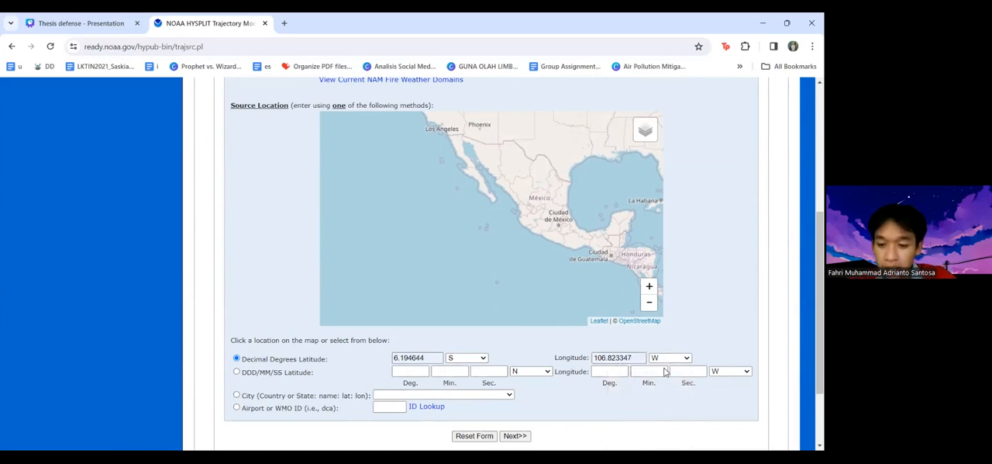
left_click(668, 358)
left_click(664, 378)
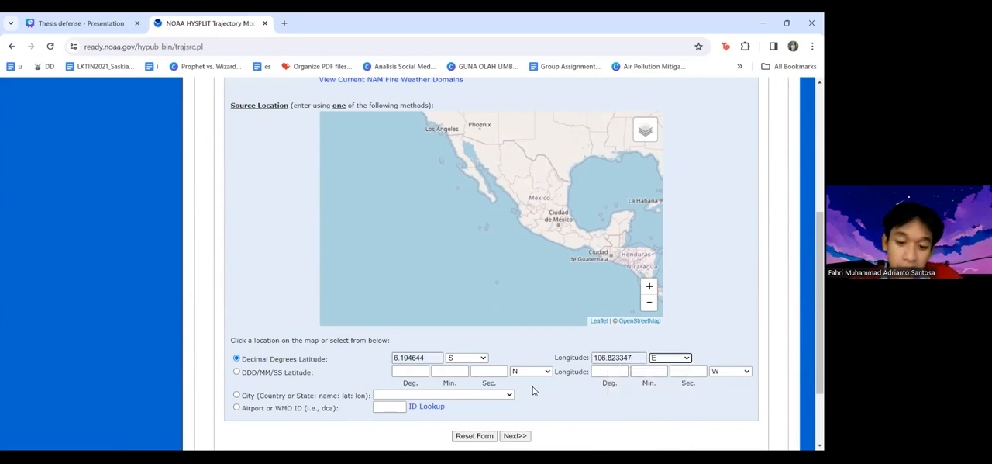
left_click(516, 436)
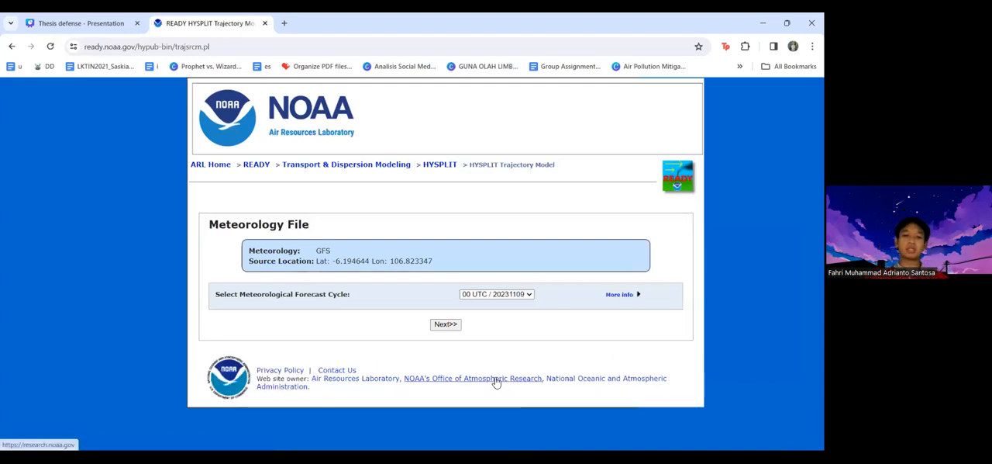
Check the available forecast cycles, keep 00 UTC / 20231109, and proceed to the model run details
left_click(508, 295)
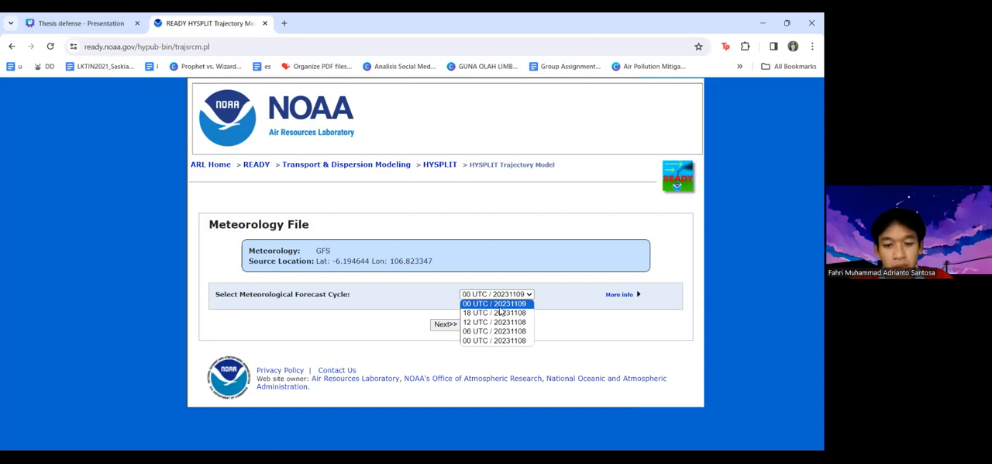
left_click(455, 321)
left_click(447, 325)
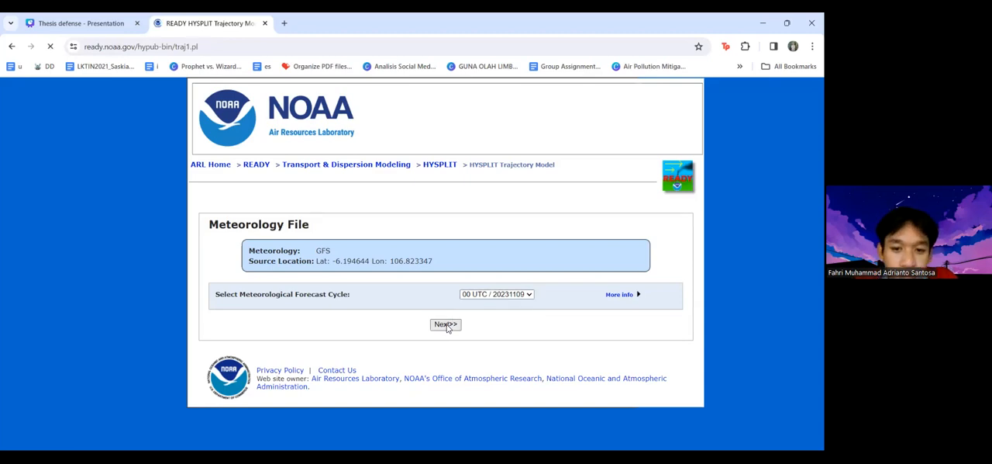
Show the extra information on trajectory direction in the model parameters
scroll(446, 328, "down", 1)
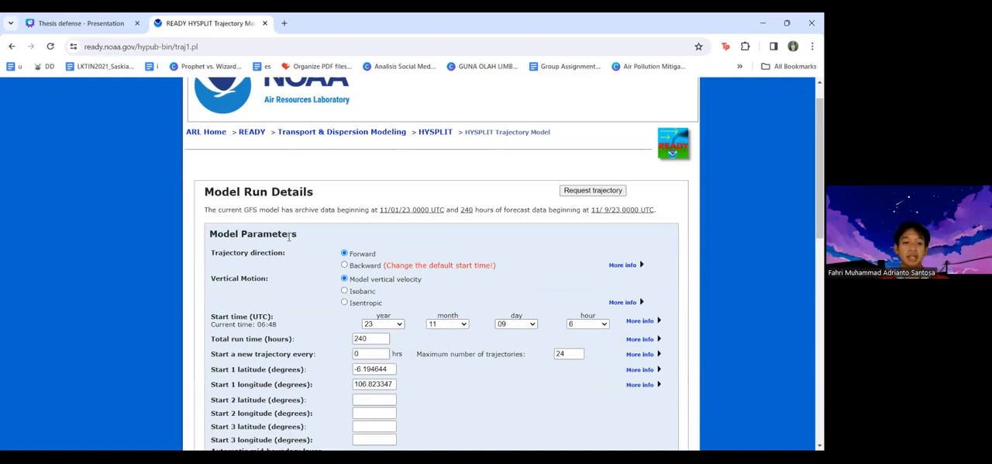
left_click(625, 265)
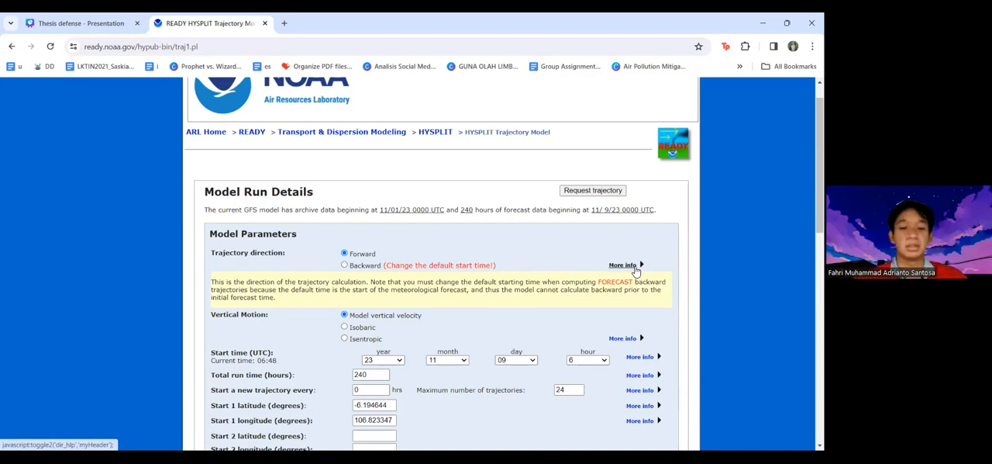
scroll(636, 270, "down", 1)
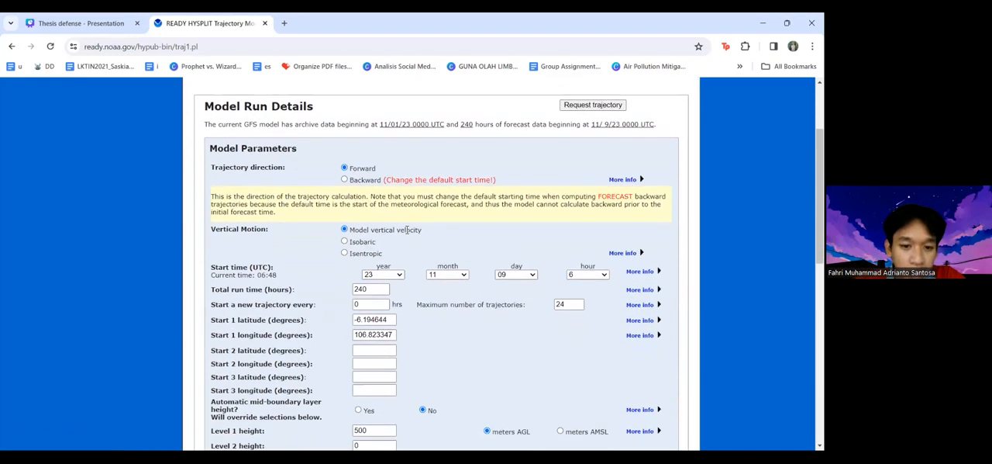
Set the vertical motion to Isentropic and show the extra information on the vertical motion methods
scroll(260, 228, "down", 1)
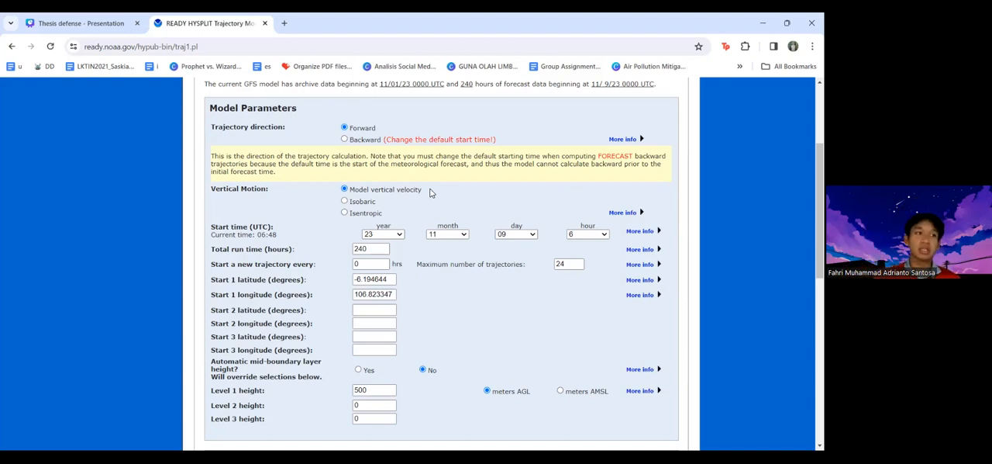
left_click(346, 203)
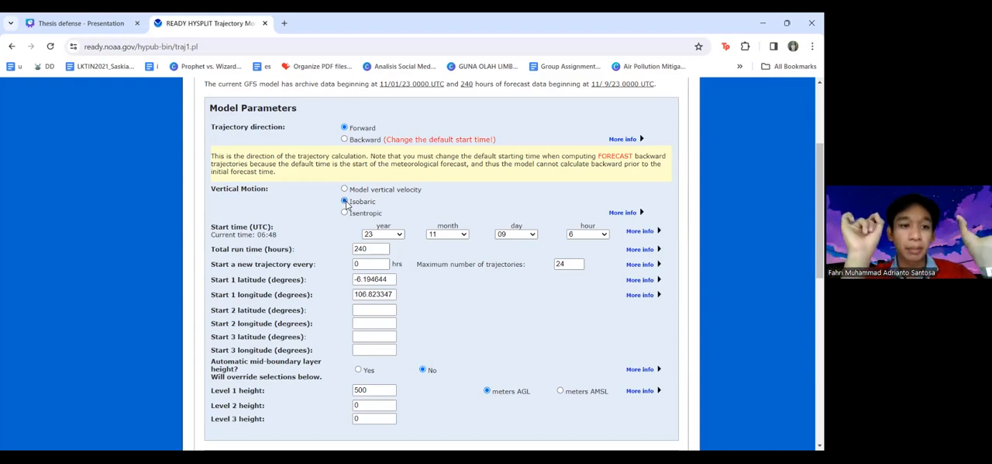
left_click(345, 213)
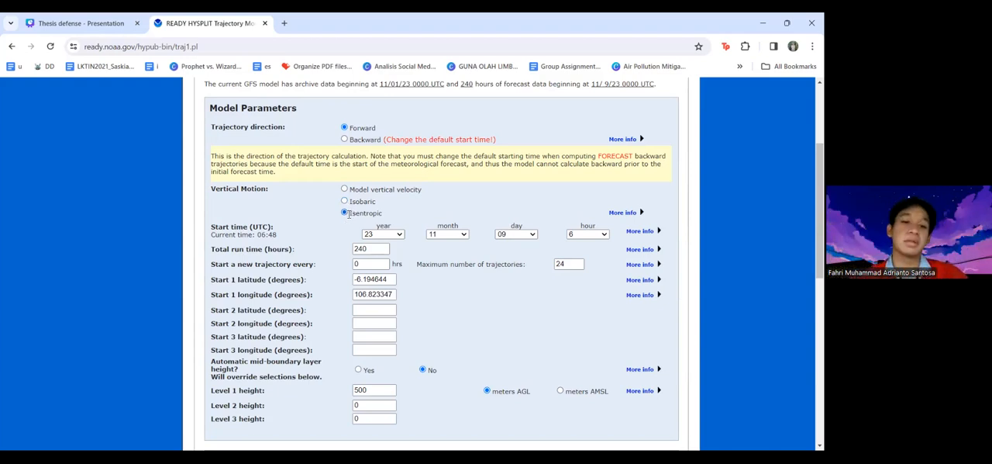
left_click(621, 213)
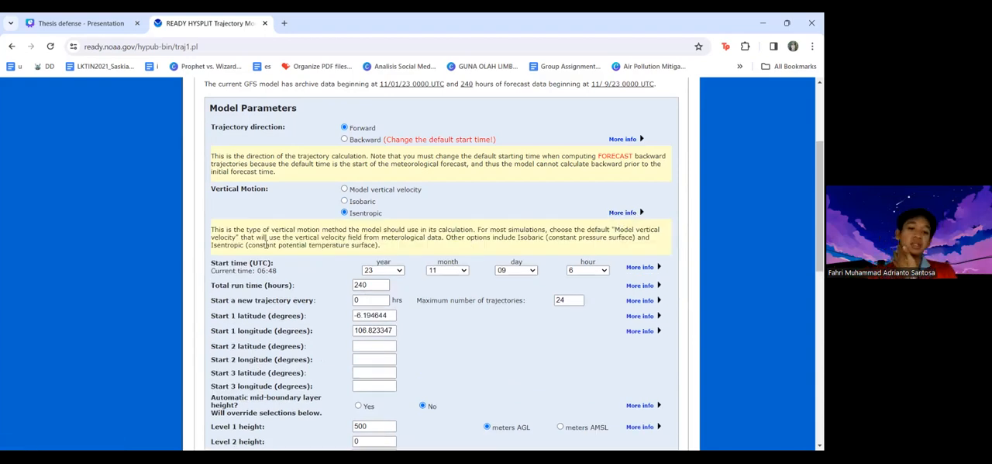
Set the total run time of the trajectory to 120 hours
scroll(266, 244, "down", 3)
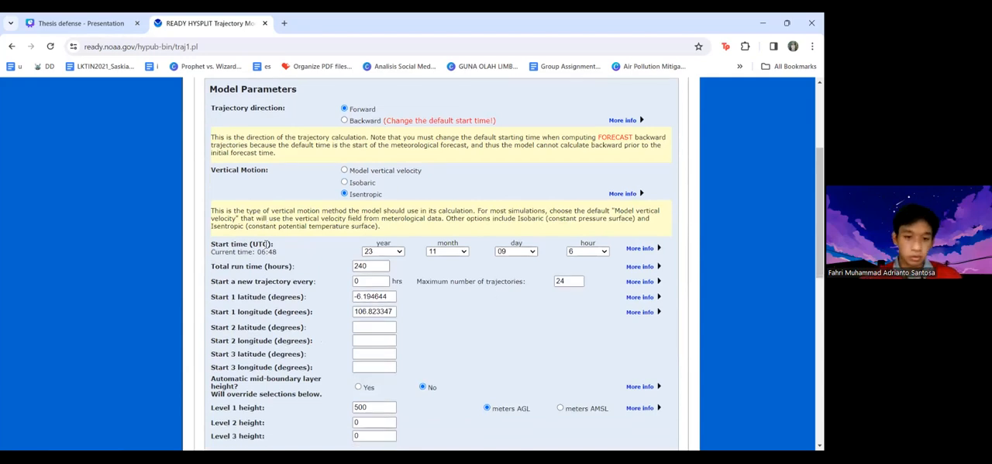
scroll(265, 245, "down", 1)
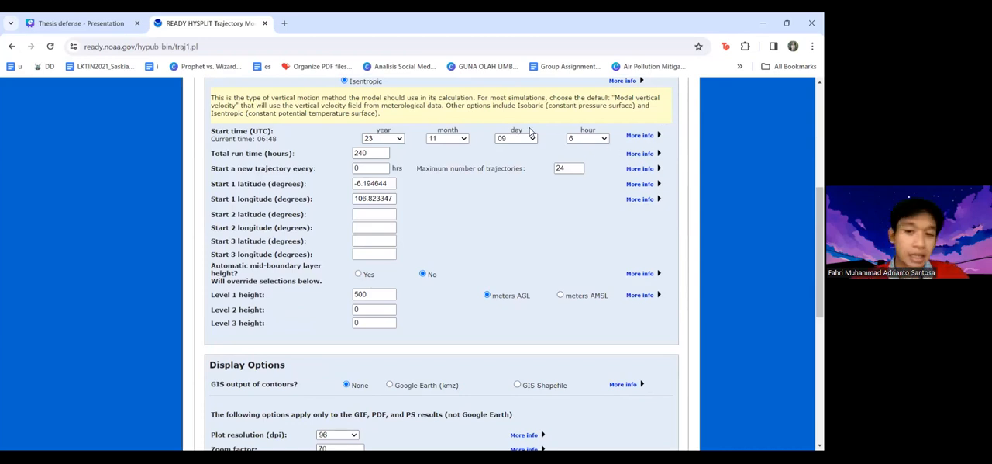
left_click(382, 153)
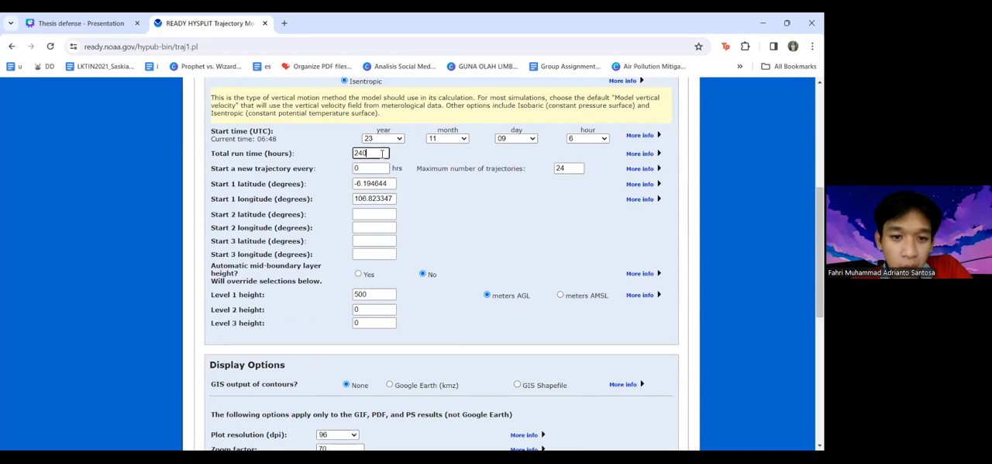
key("BackSpace")
key("BackSpace")
key("BackSpace")
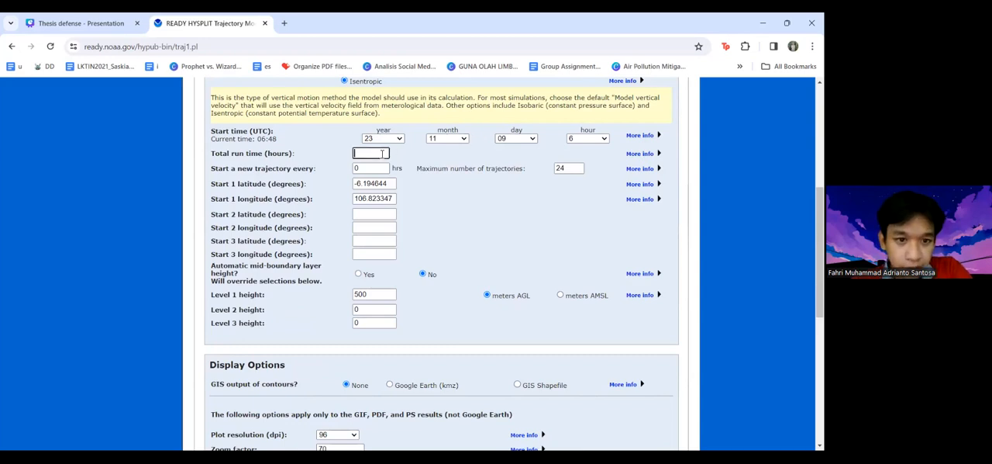
type("120")
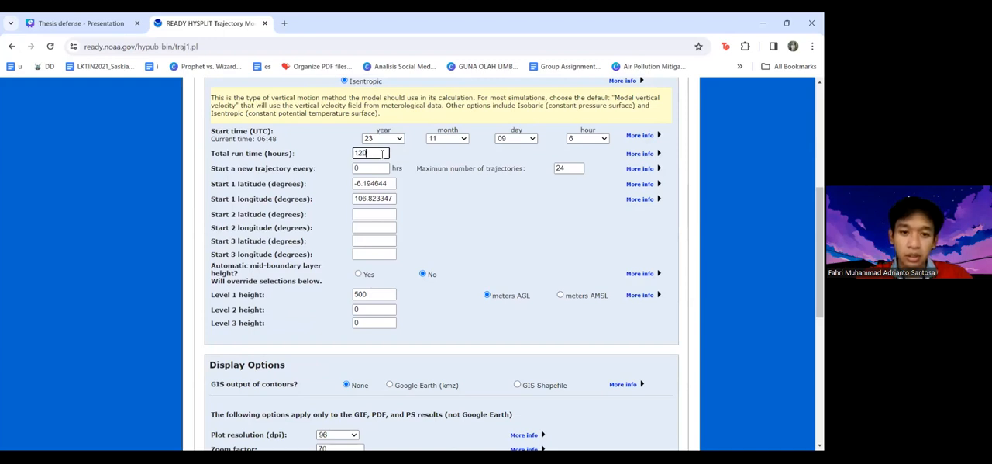
key("BackSpace")
key("BackSpace")
key("BackSpace")
type("240")
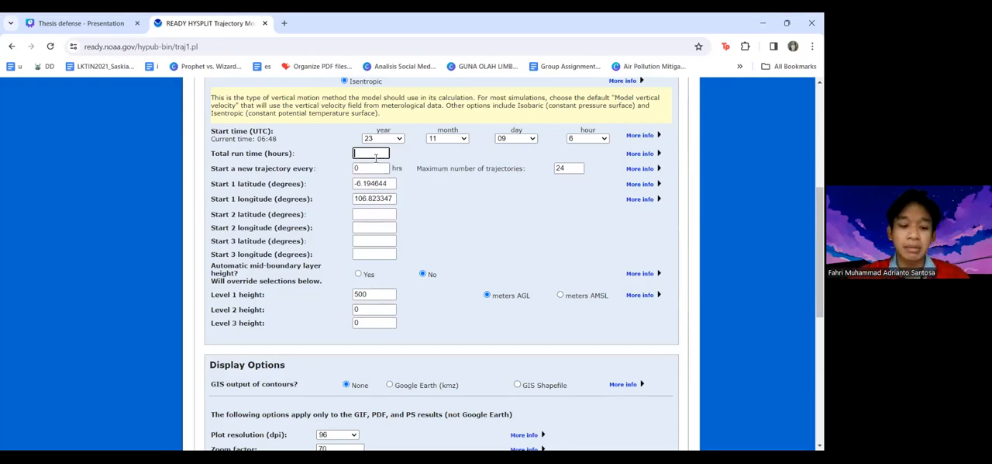
type("120")
Show the extra information on the automatic mid-boundary layer height option
left_click(369, 169)
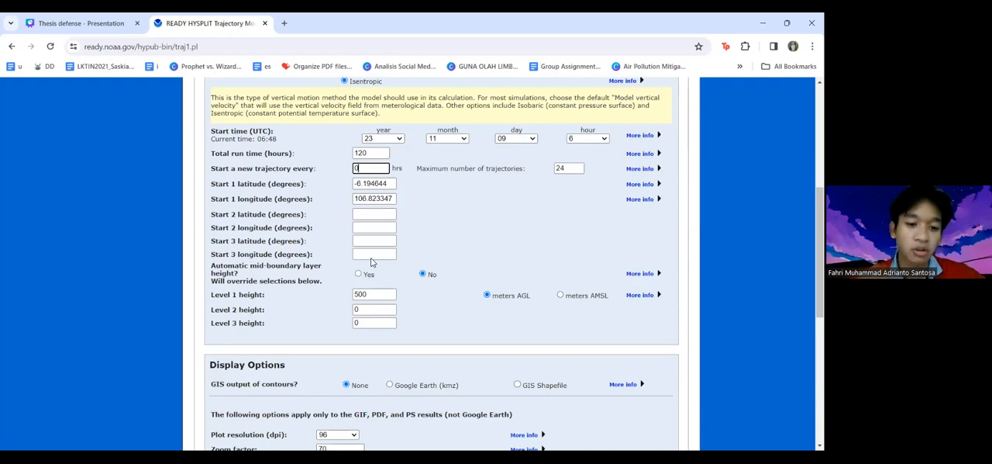
scroll(373, 262, "down", 1)
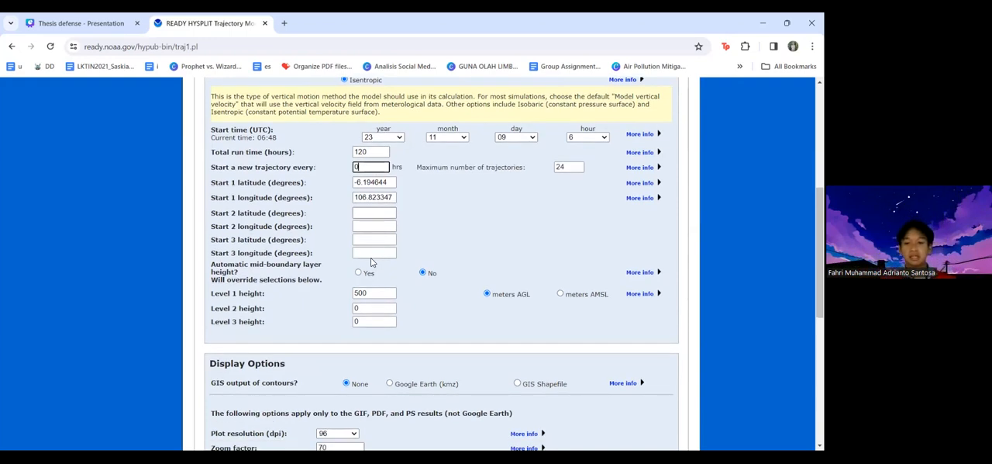
left_click(639, 276)
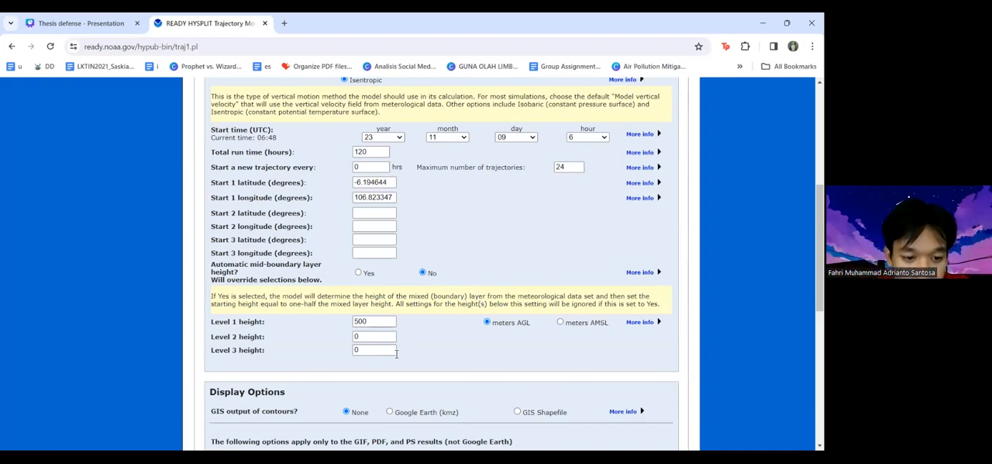
Set the Level 2 height to 1000 meters AGL
scroll(311, 330, "down", 1)
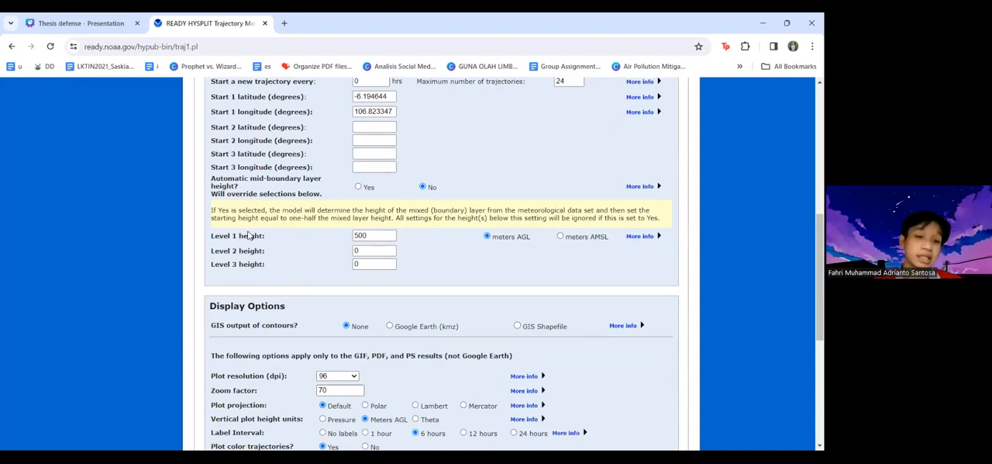
left_click(384, 234)
left_click(383, 251)
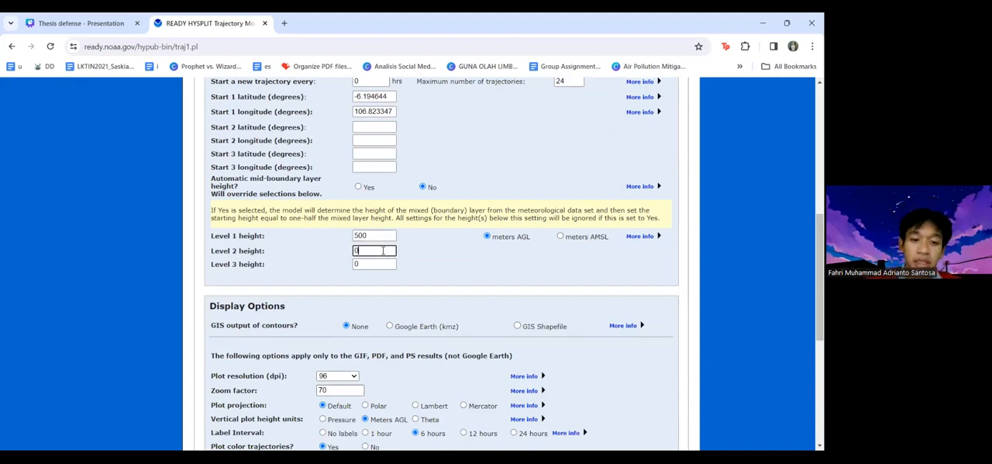
key("BackSpace")
type("1000")
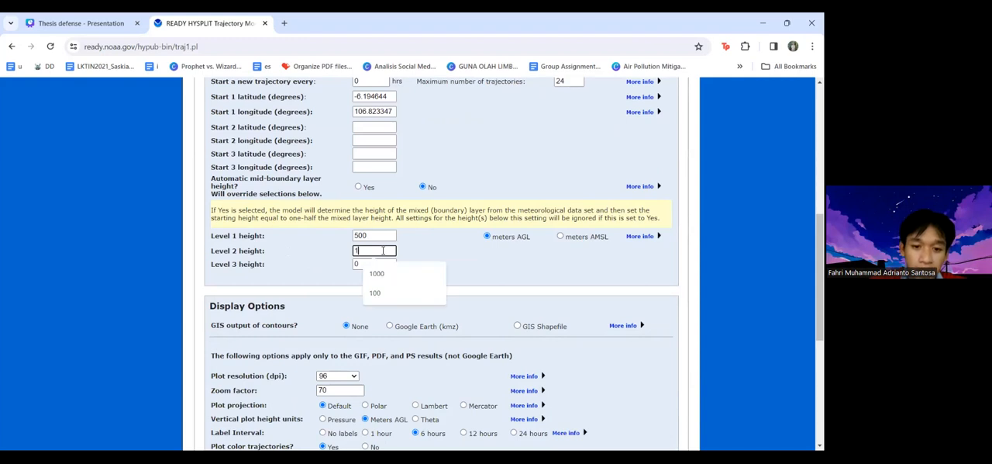
Try 1500 as the Level 3 height and clear the field so it is left empty
left_click(375, 263)
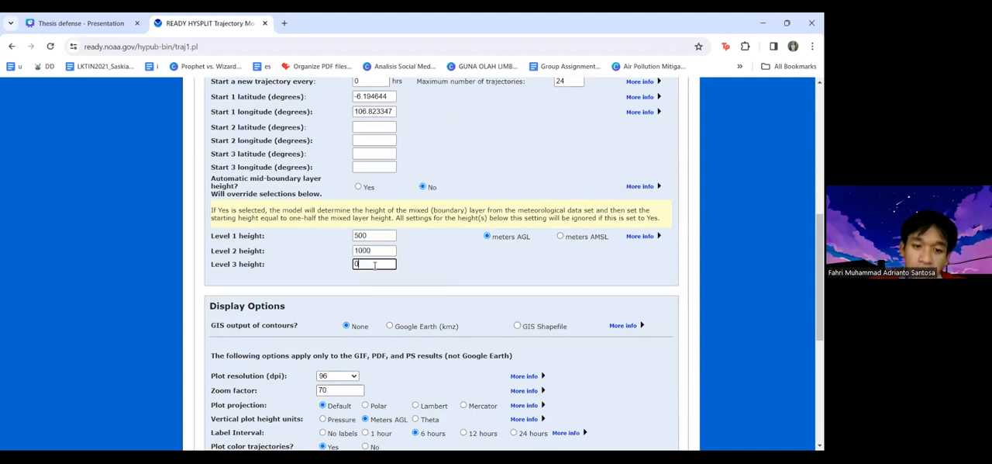
key("BackSpace")
type("1500")
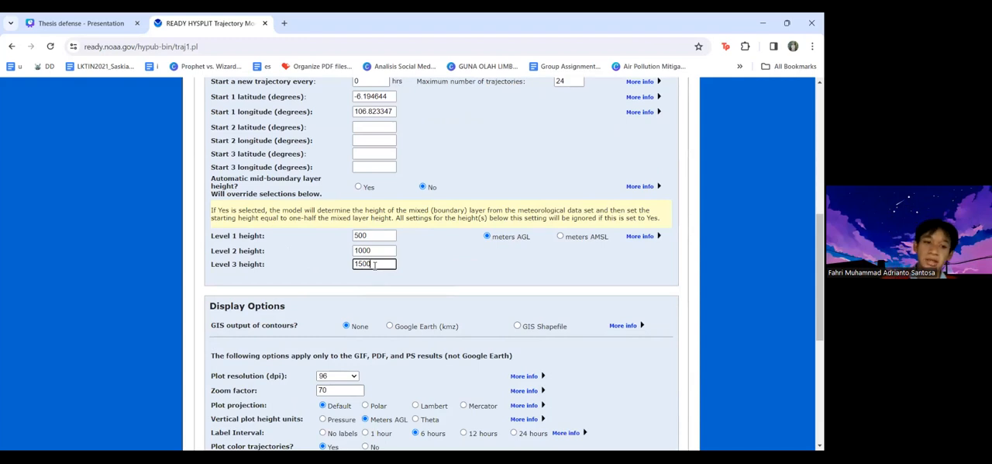
key("BackSpace")
key("BackSpace")
key("BackSpace")
key("BackSpace")
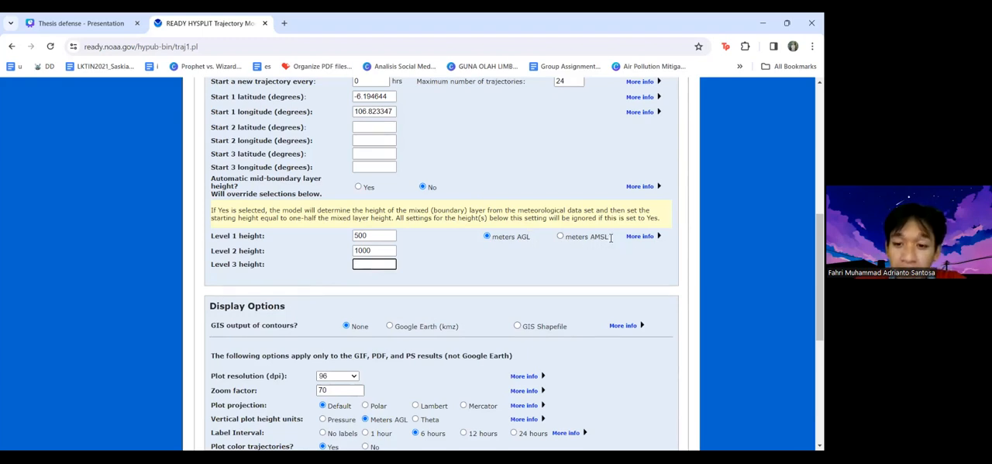
Show the extra information on the starting level heights and examine the notes on running multiple levels
left_click(651, 241)
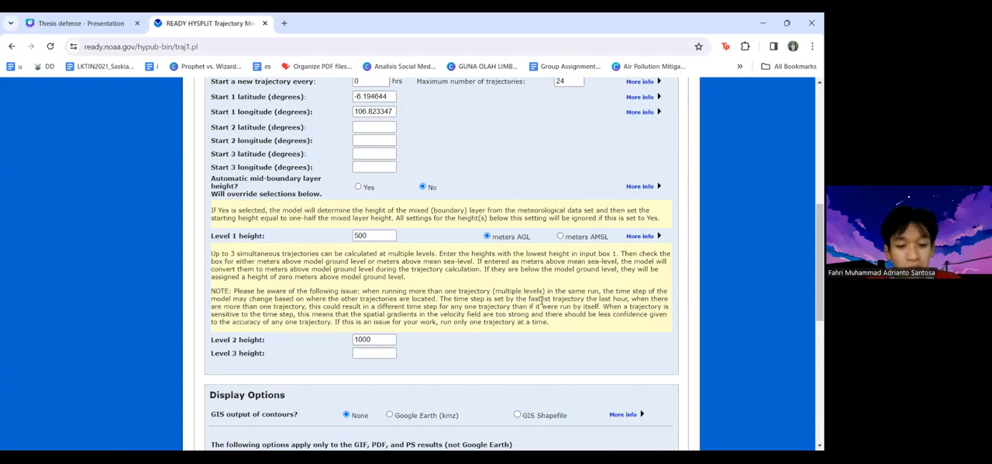
scroll(541, 300, "down", 3)
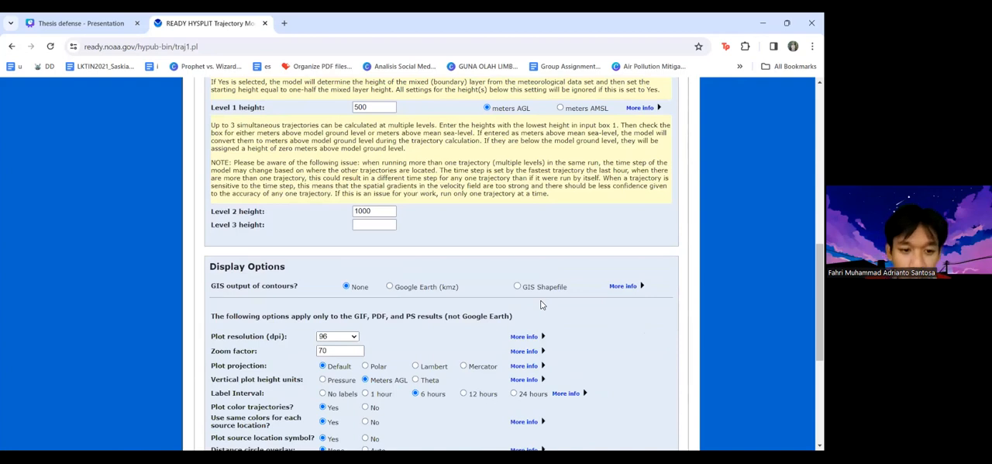
Show the extra information on the plot resolution and plot projection settings in the display options
scroll(541, 305, "down", 3)
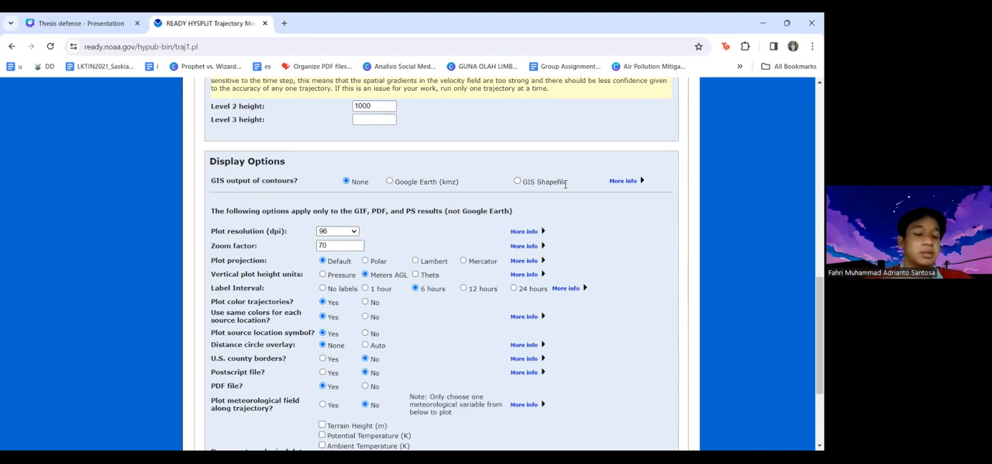
scroll(471, 301, "down", 1)
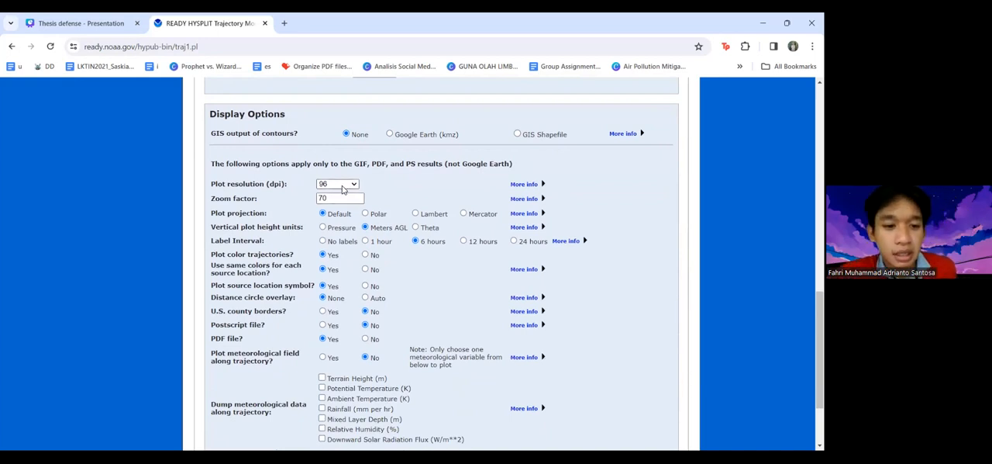
left_click(521, 184)
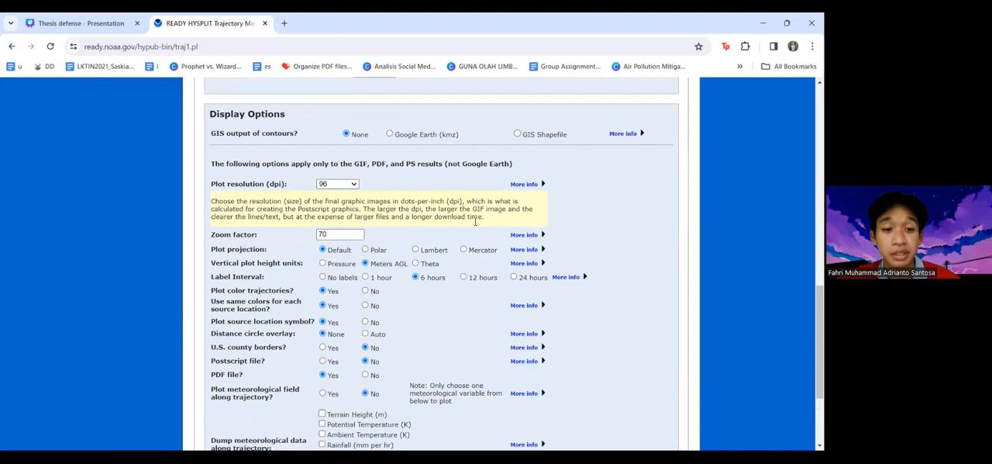
scroll(372, 225, "down", 1)
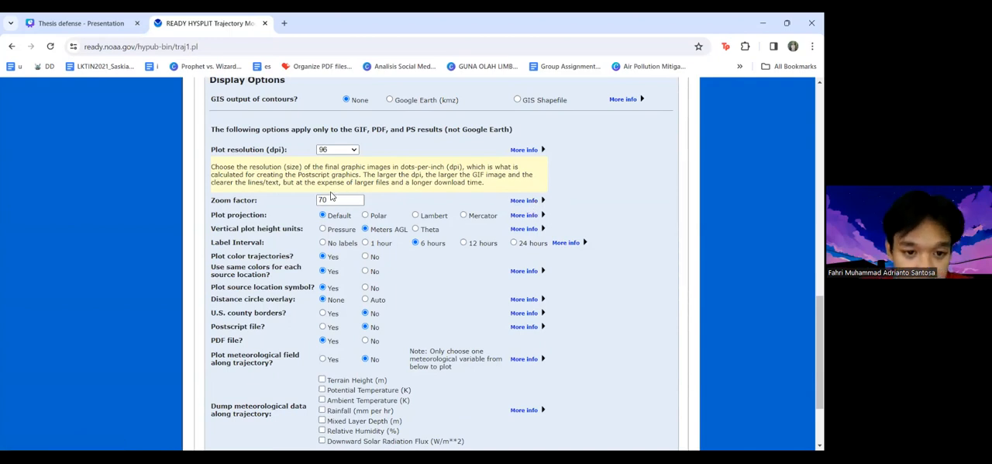
scroll(365, 236, "down", 1)
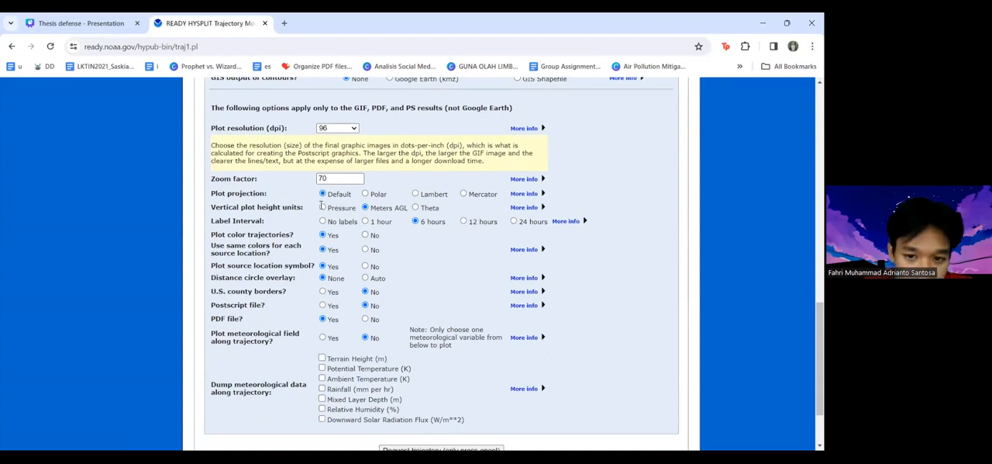
left_click(532, 197)
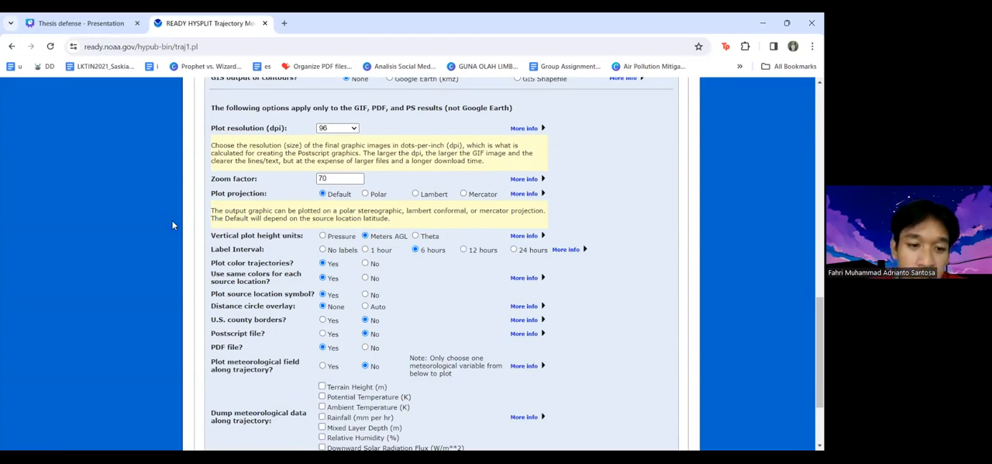
Set the vertical plot height units to Pressure and request the trajectory run
scroll(355, 228, "down", 1)
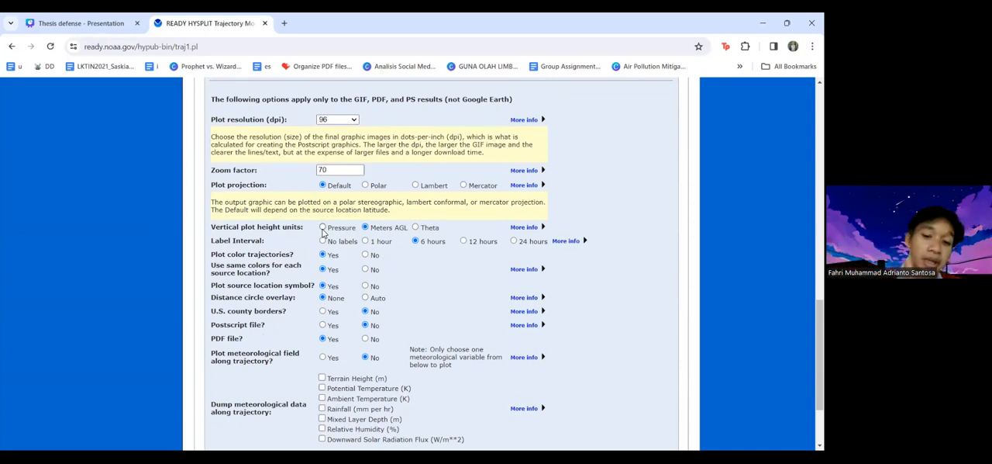
left_click(324, 230)
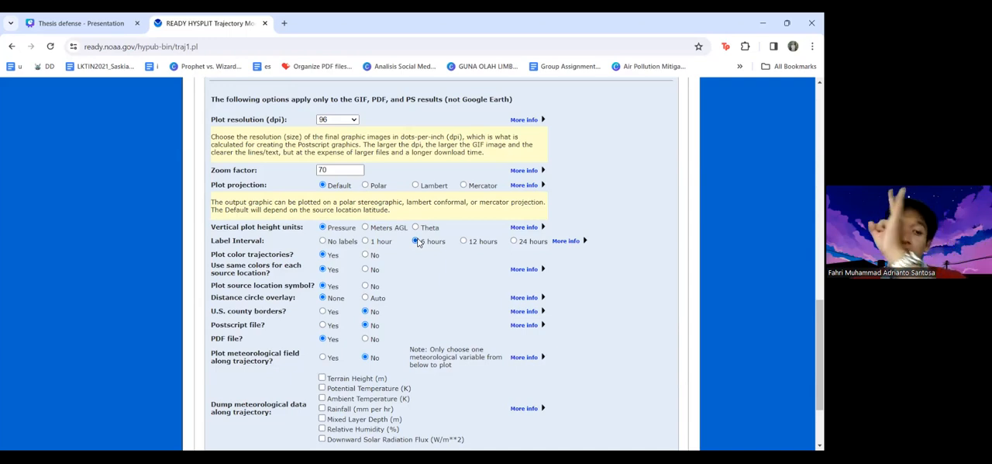
scroll(418, 243, "down", 1)
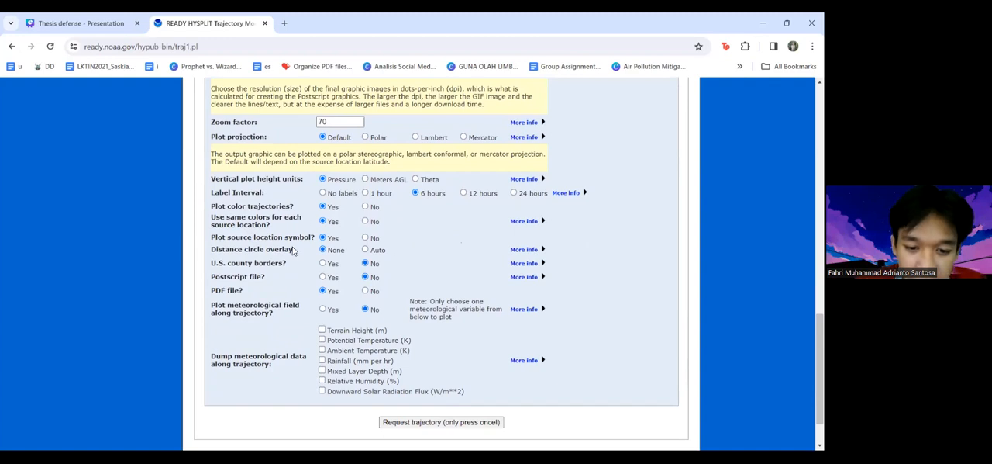
scroll(324, 272, "down", 1)
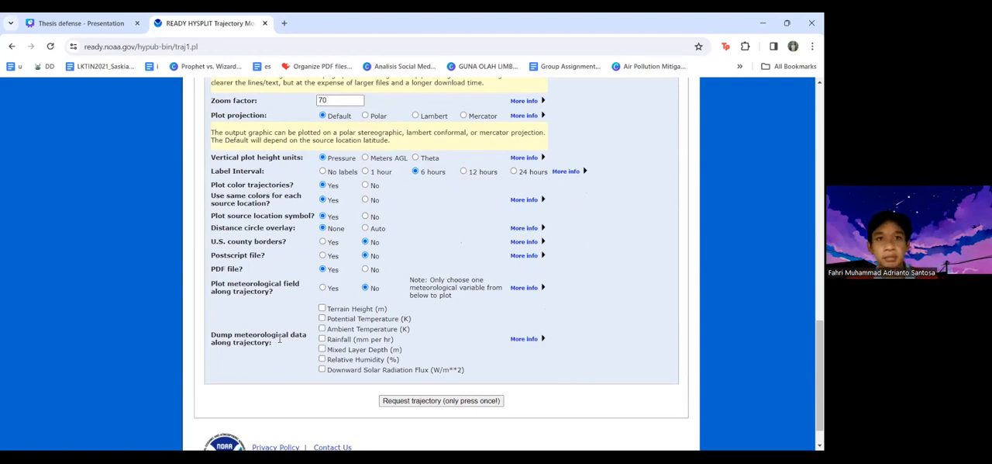
scroll(400, 368, "up", 1)
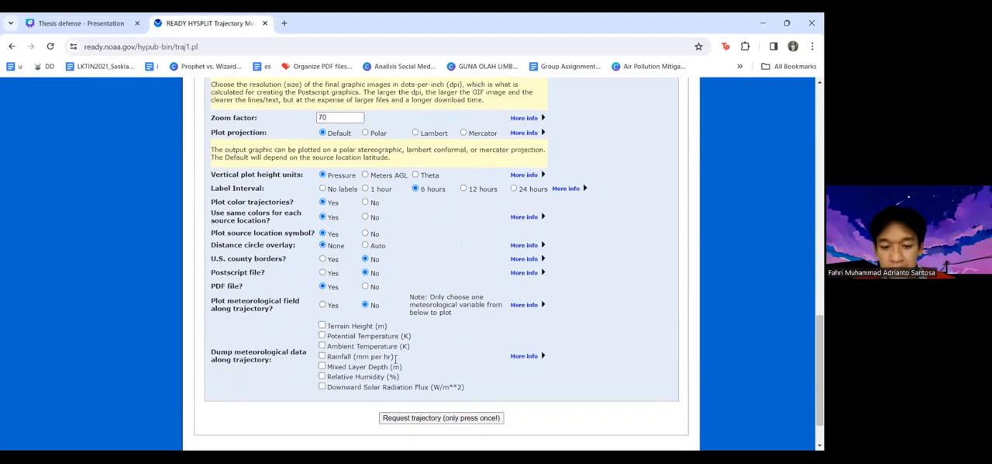
left_click(419, 419)
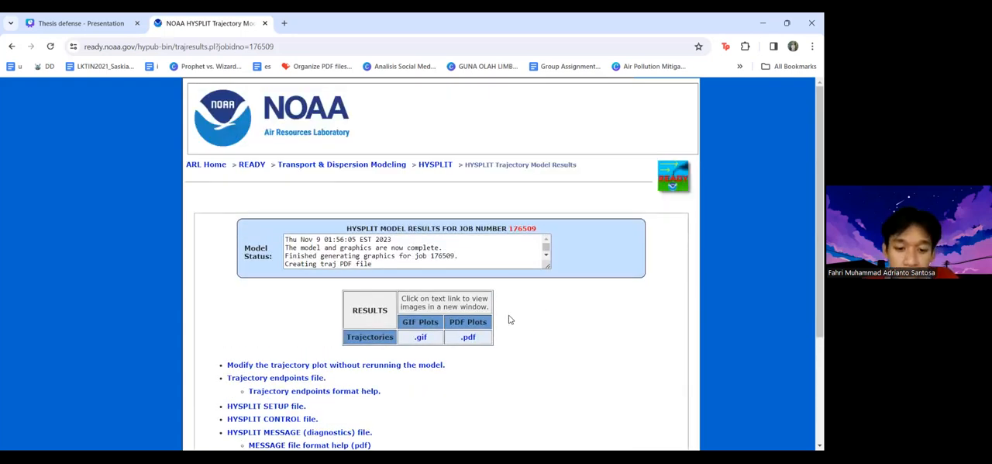
Open the PDF plot of the trajectories and examine the map, the vertical pressure profile and the run details below it
scroll(490, 335, "down", 2)
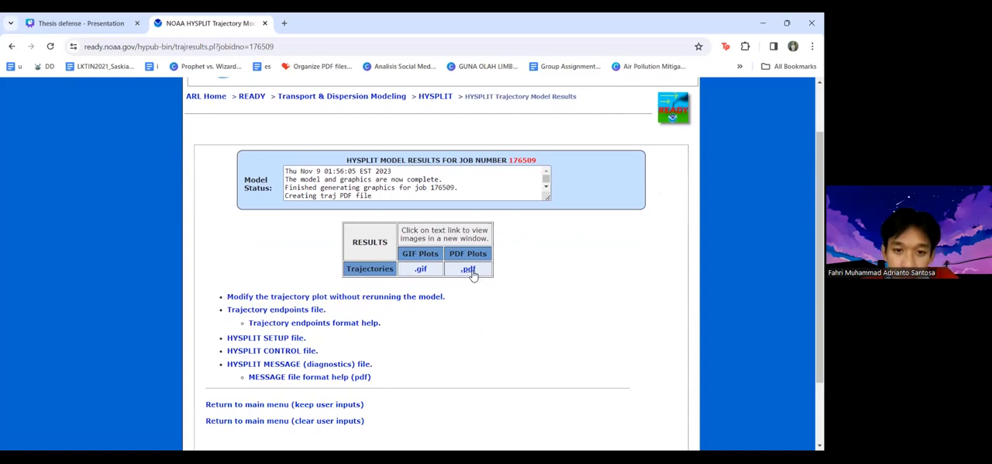
left_click(468, 269)
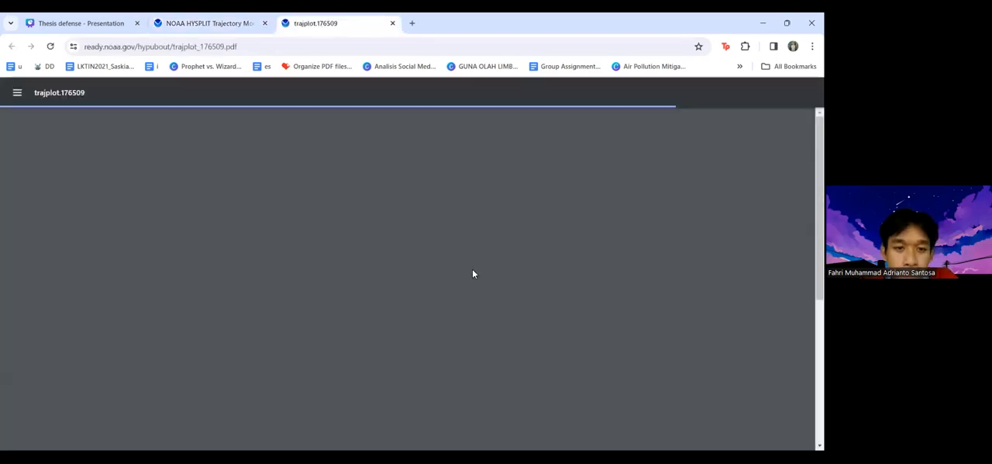
scroll(473, 273, "down", 1)
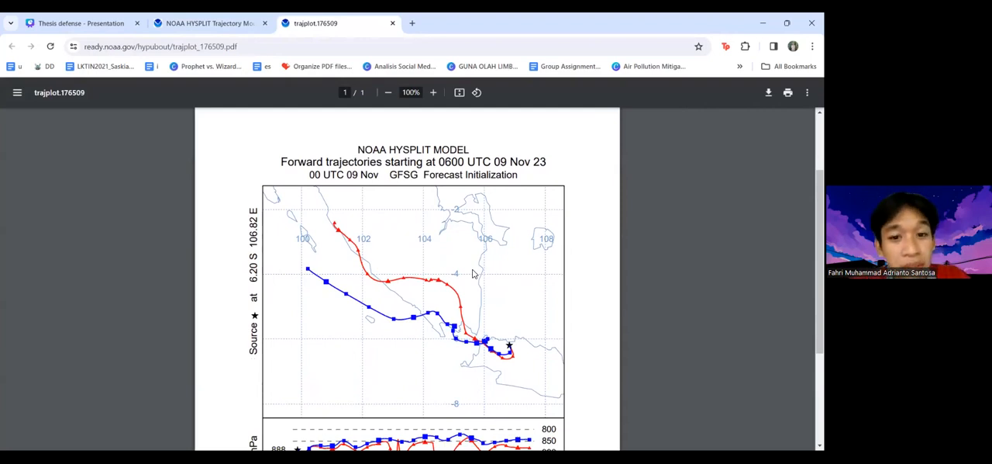
scroll(473, 274, "down", 1)
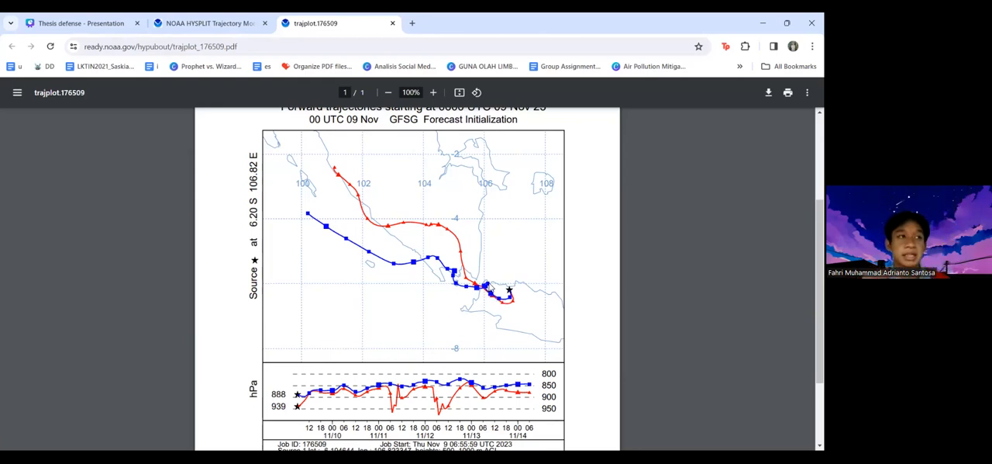
scroll(469, 386, "down", 1)
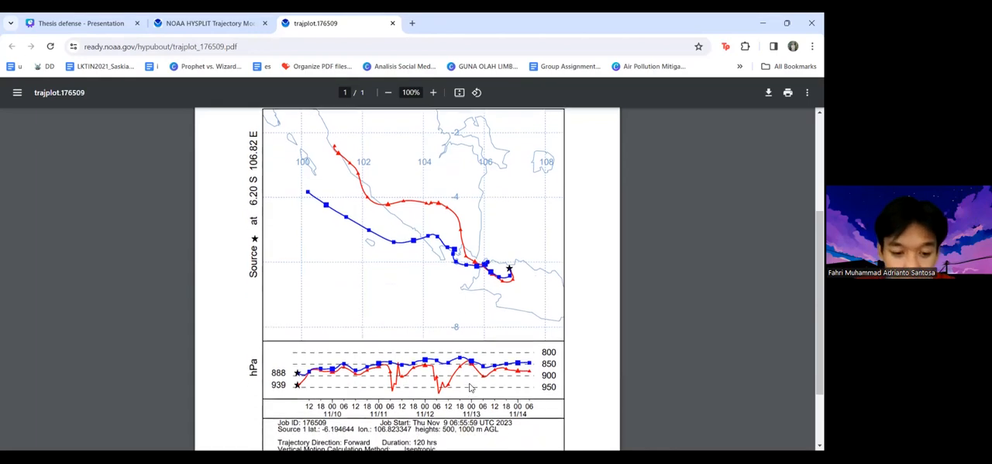
scroll(470, 387, "down", 2)
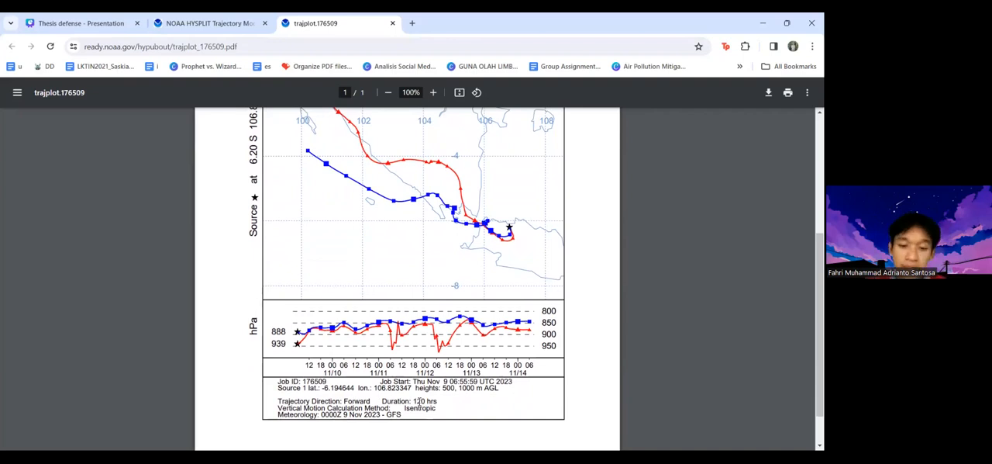
scroll(491, 262, "up", 1)
scroll(490, 262, "up", 2)
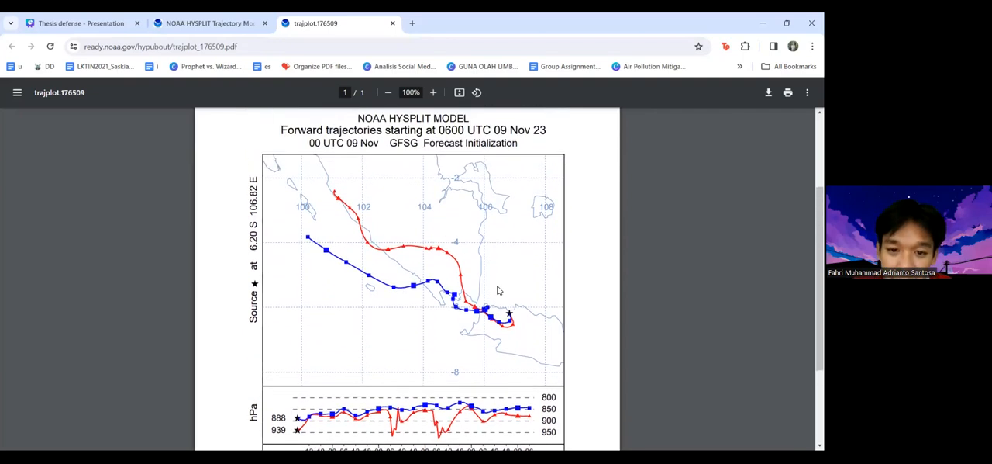